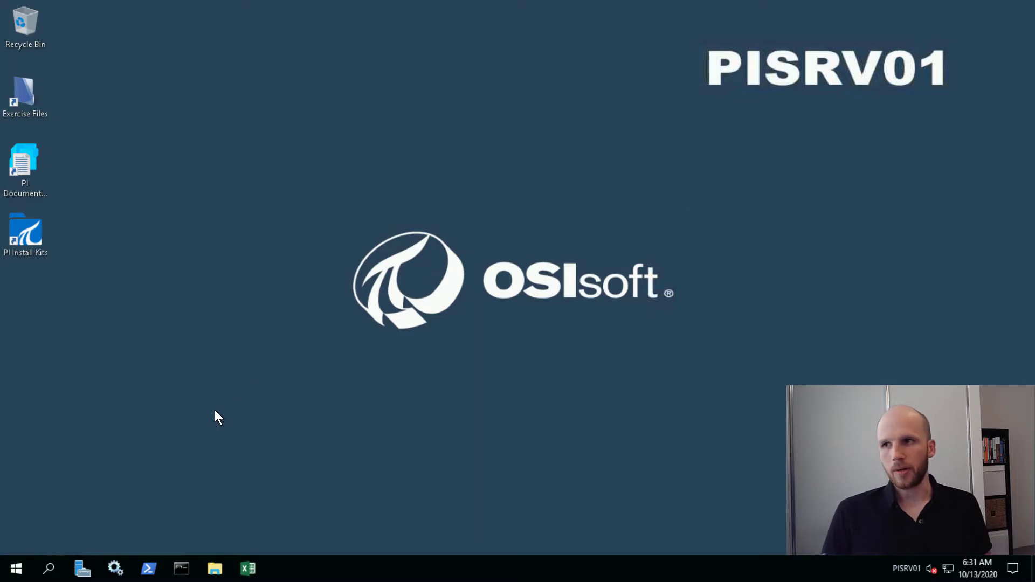
# Step: Launch PI System Explorer from the PI System folder in the Start menu
pyautogui.click(5, 575)
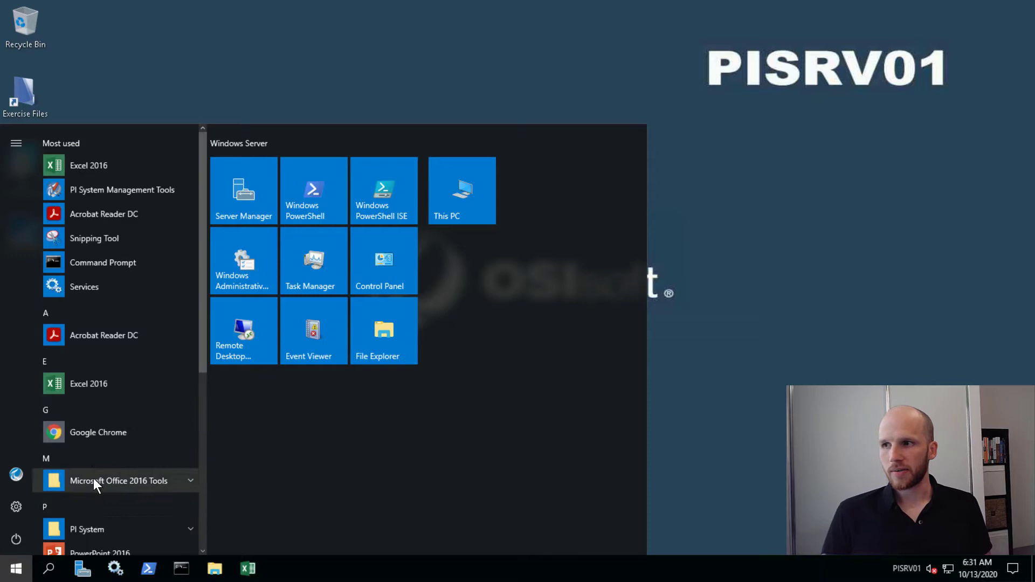
pyautogui.scroll(-1, 93, 478)
pyautogui.click(103, 460)
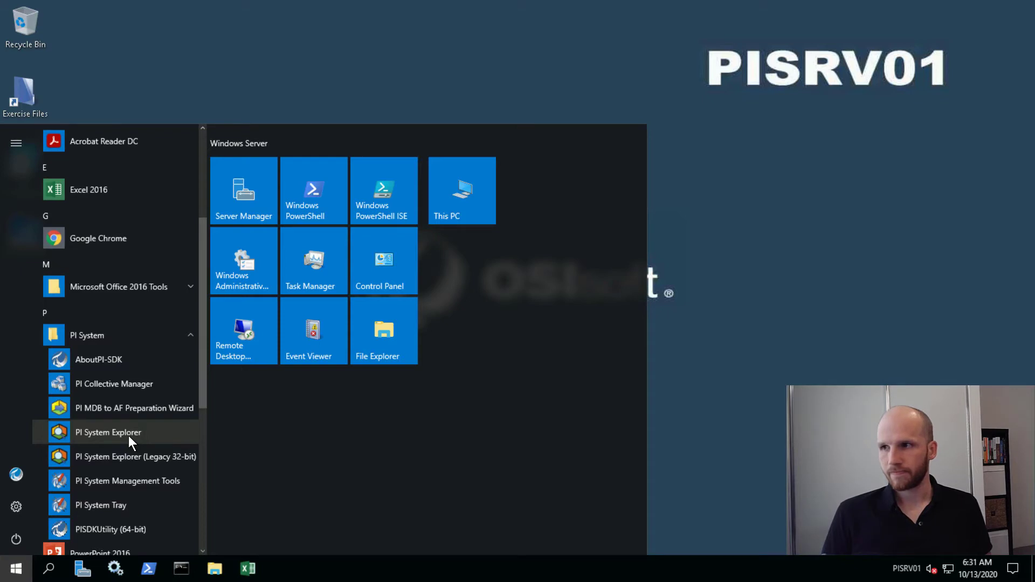
pyautogui.click(129, 437)
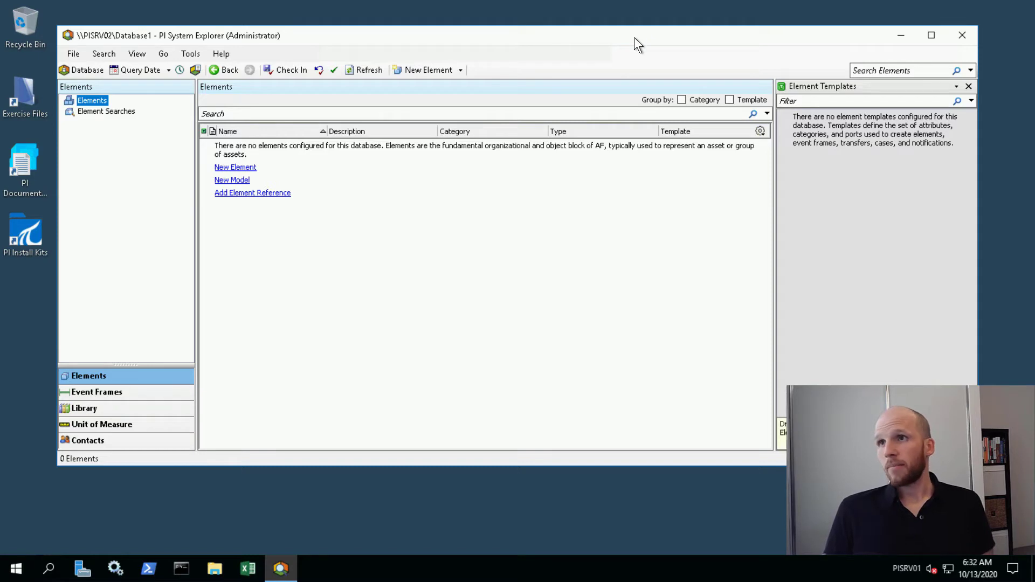
# Step: Maximize the PI System Explorer window and bring up the Select Database list for PISRV02
pyautogui.moveTo(539, 38); pyautogui.dragTo(548, 36)
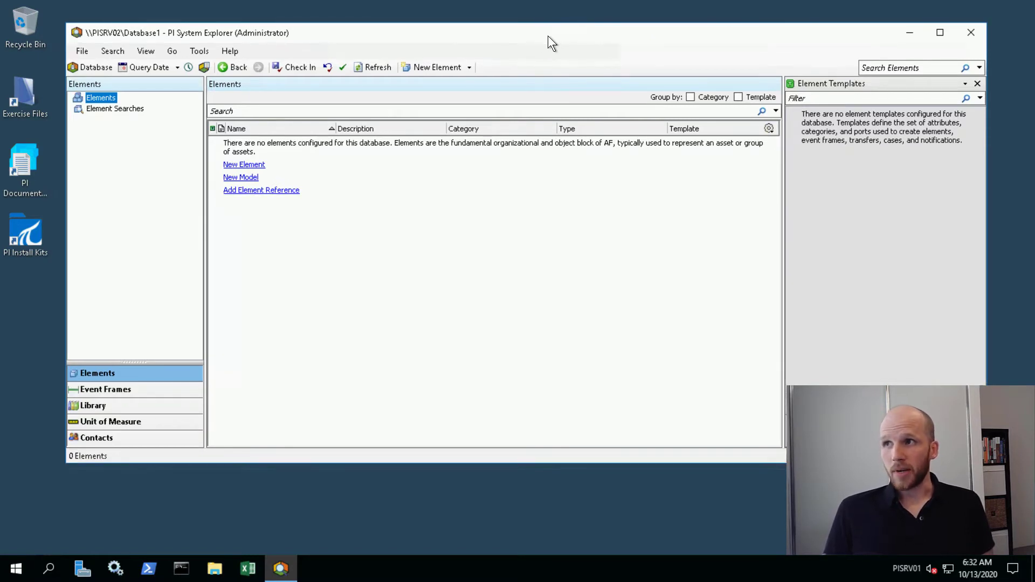
pyautogui.click(938, 32)
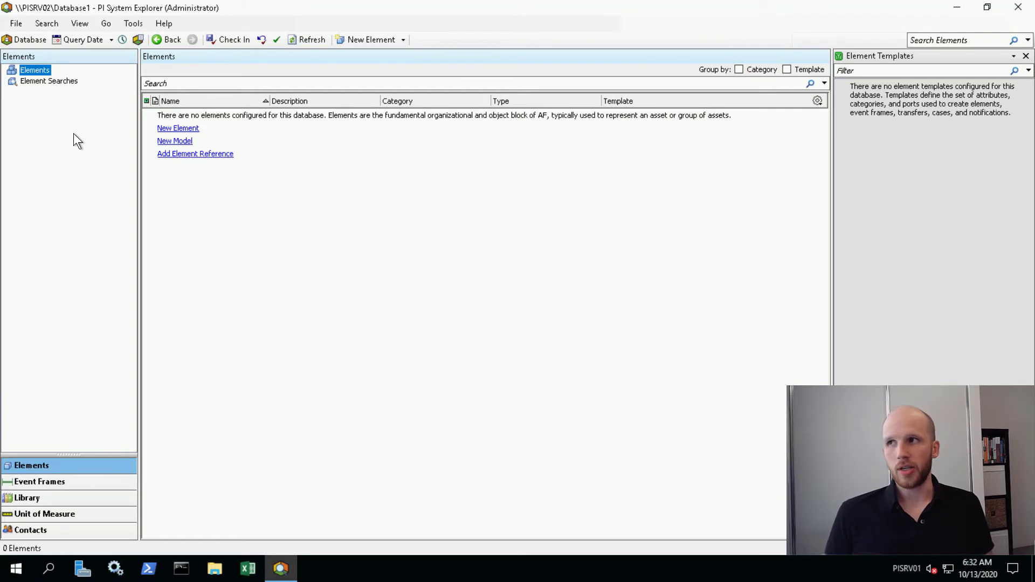
pyautogui.click(40, 40)
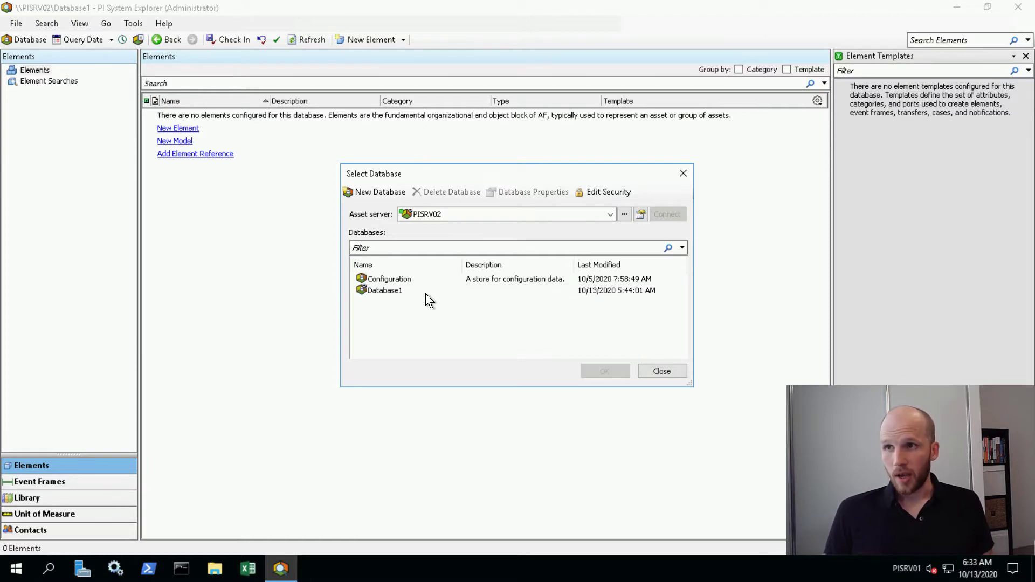
# Step: Rename the Database1 database on PISRV02 to 'Production'
pyautogui.click(416, 278)
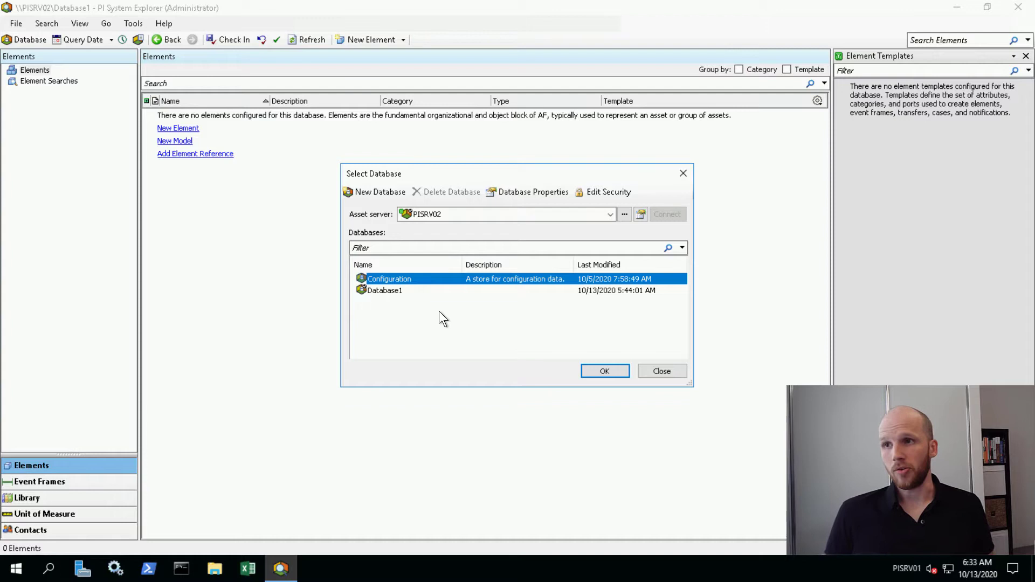
pyautogui.click(401, 291)
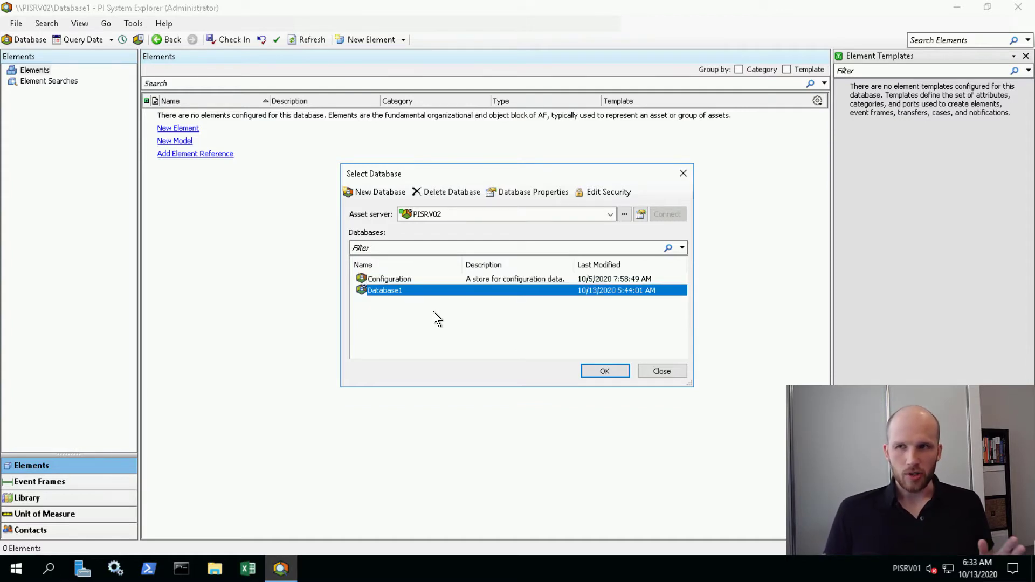
pyautogui.rightClick(389, 290)
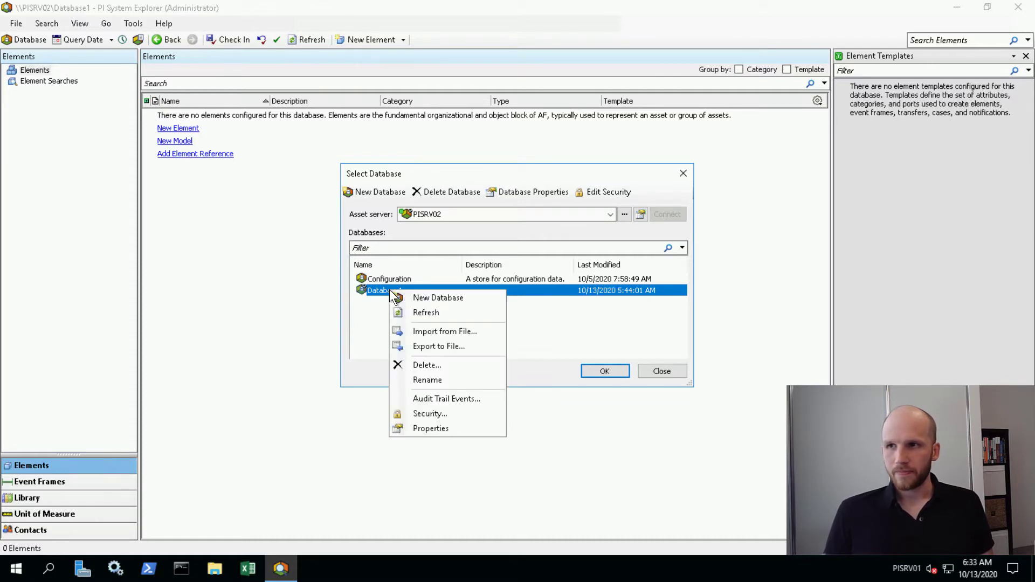
pyautogui.press('Escape')
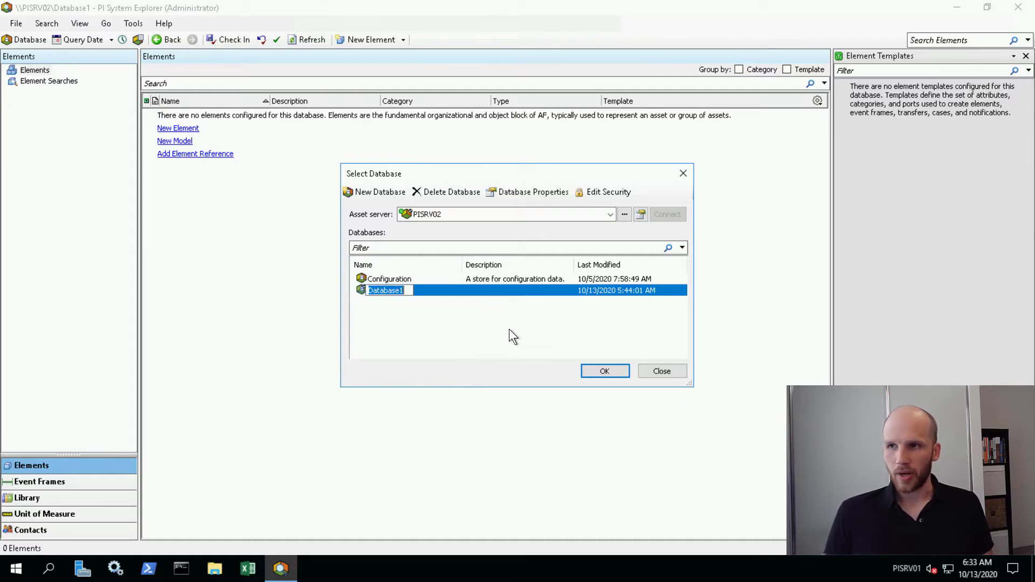
pyautogui.write('Production')
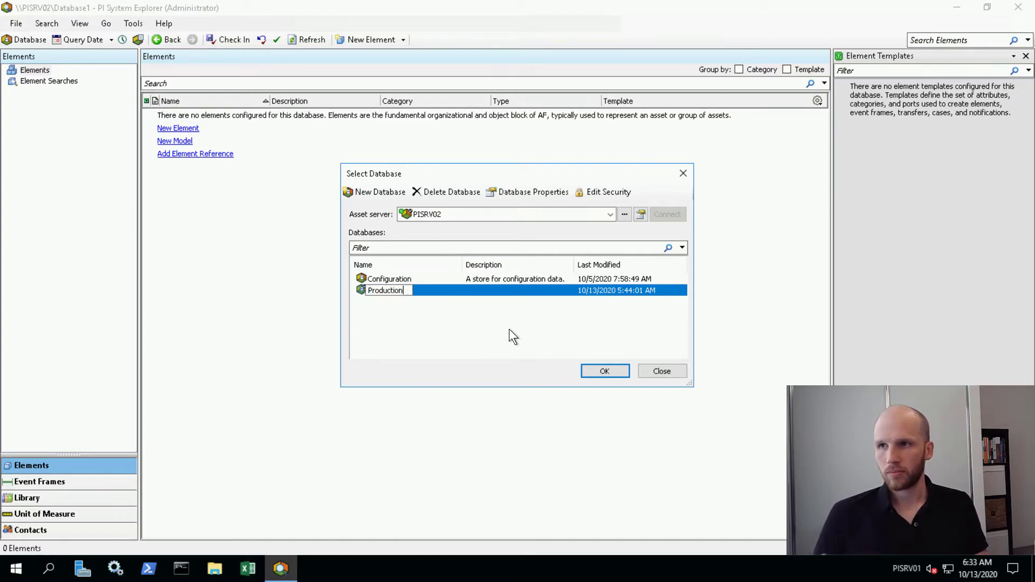
pyautogui.press('Return')
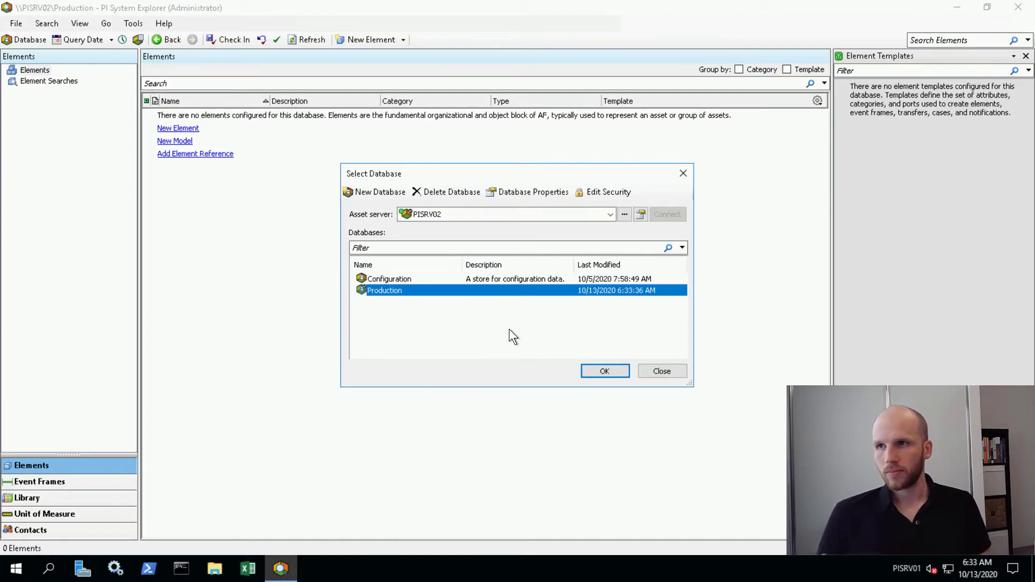
# Step: Add a new database named 'Development' on PISRV02
pyautogui.click(388, 195)
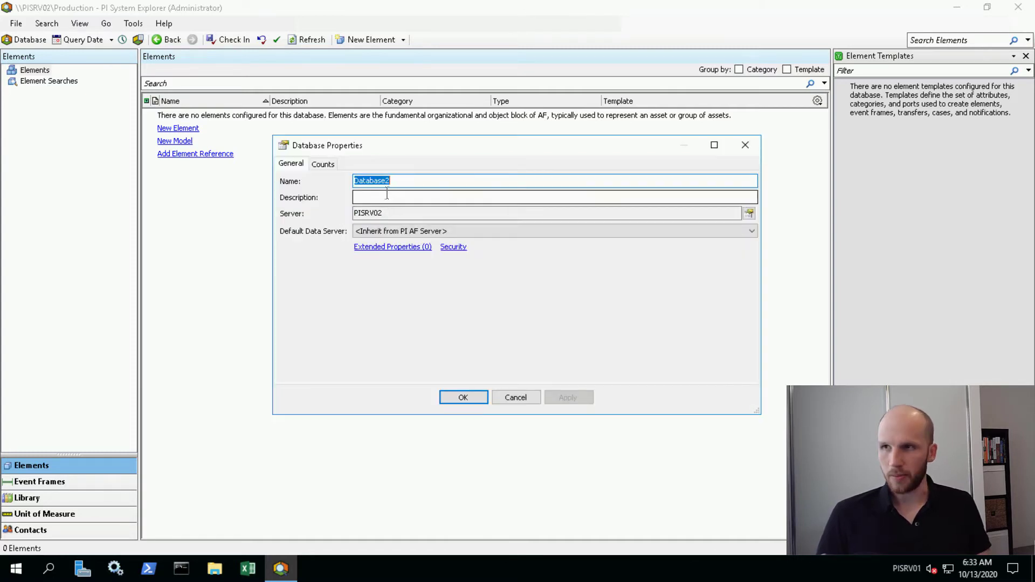
pyautogui.write('Development')
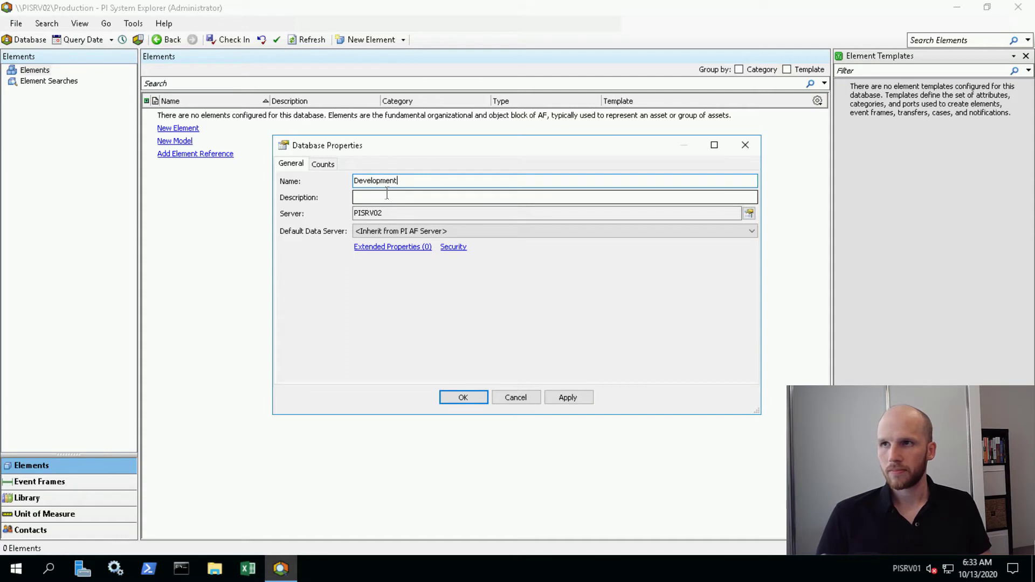
pyautogui.click(462, 397)
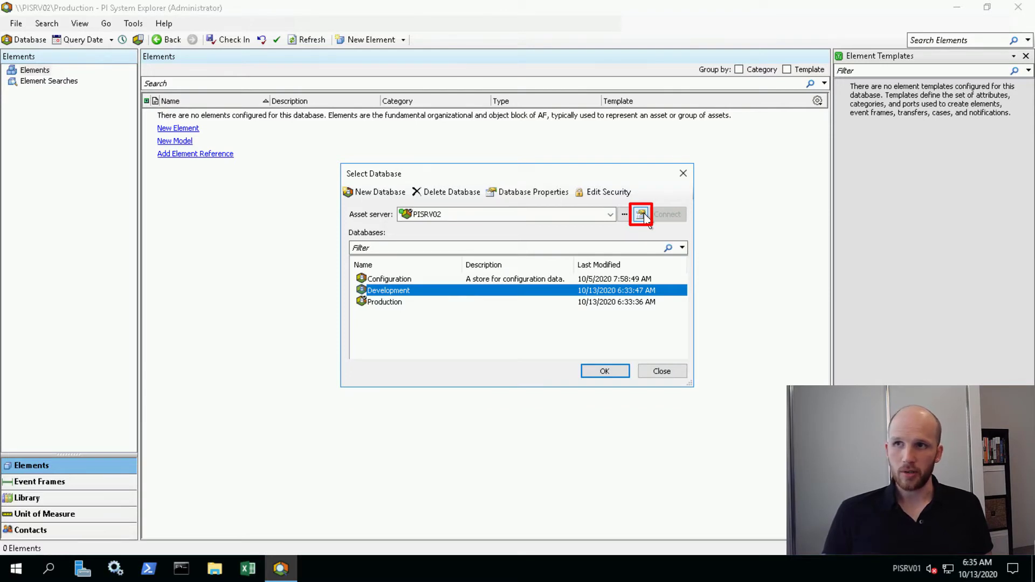
# Step: Open the PISRV02 AF server properties and view its Identities and Mappings tabs
pyautogui.click(641, 215)
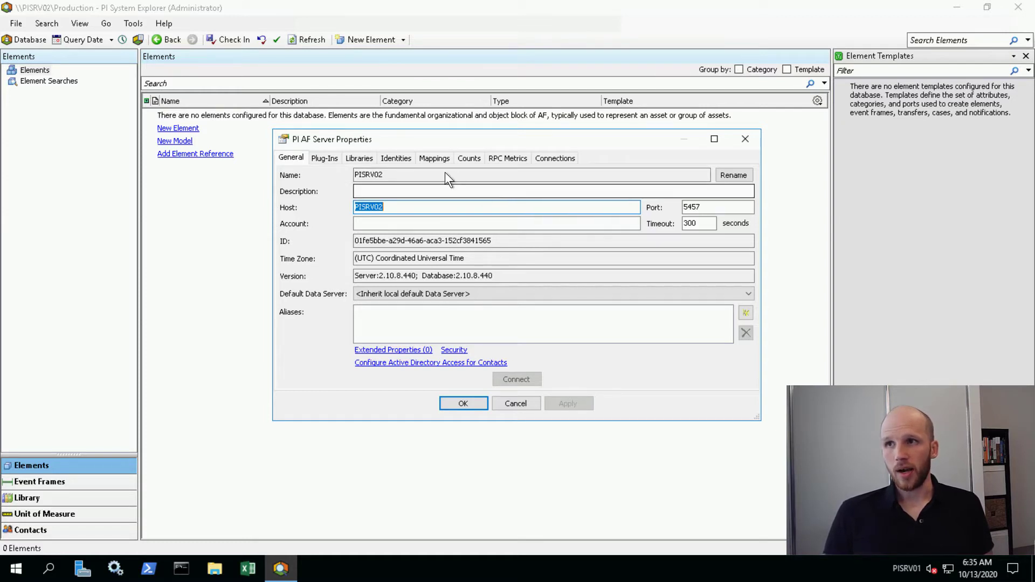
pyautogui.click(402, 161)
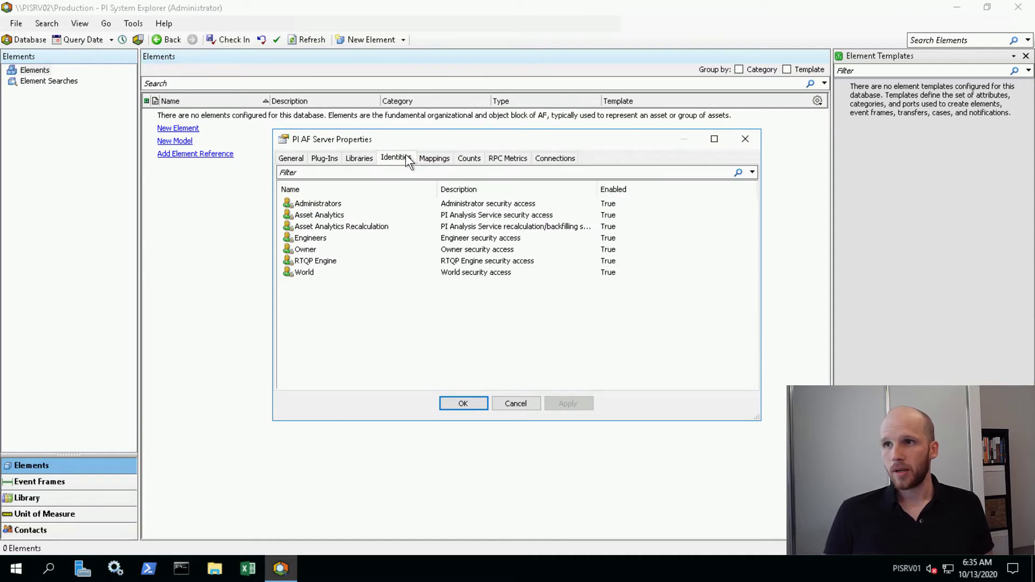
pyautogui.click(442, 164)
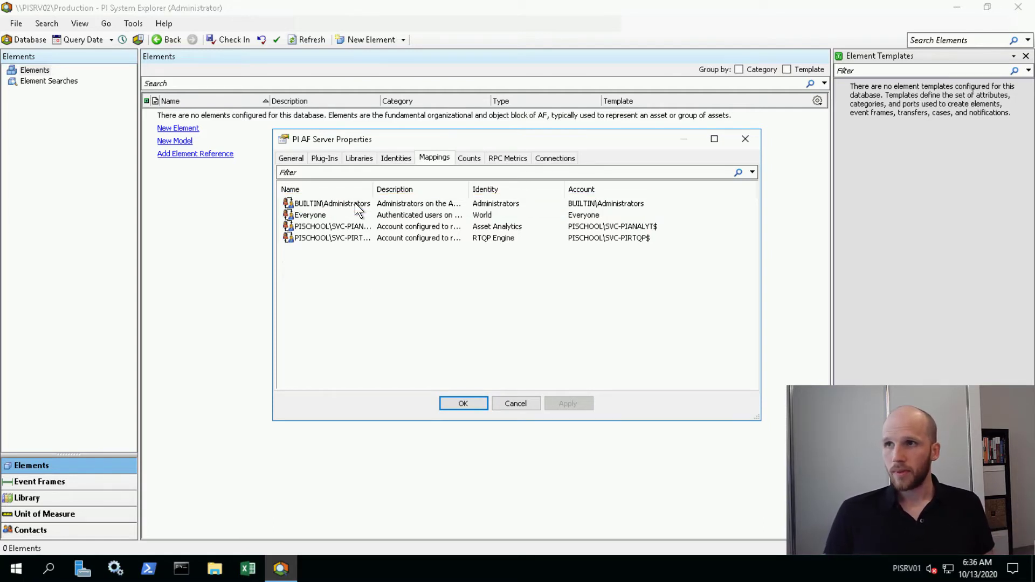
# Step: Add a mapping linking the PISCHOOL\PI Administrators group to the Administrators identity
pyautogui.rightClick(358, 278)
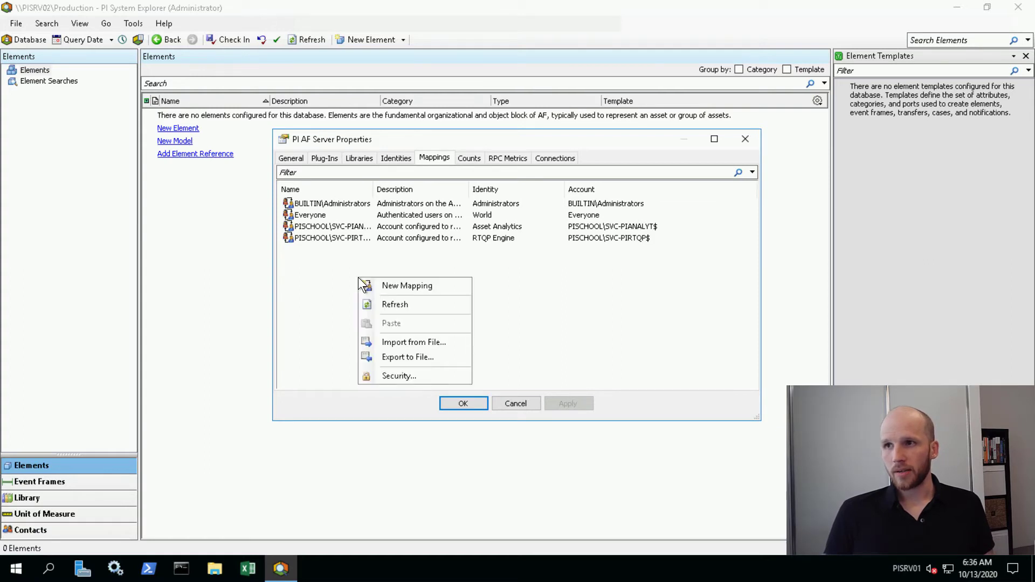
pyautogui.click(452, 292)
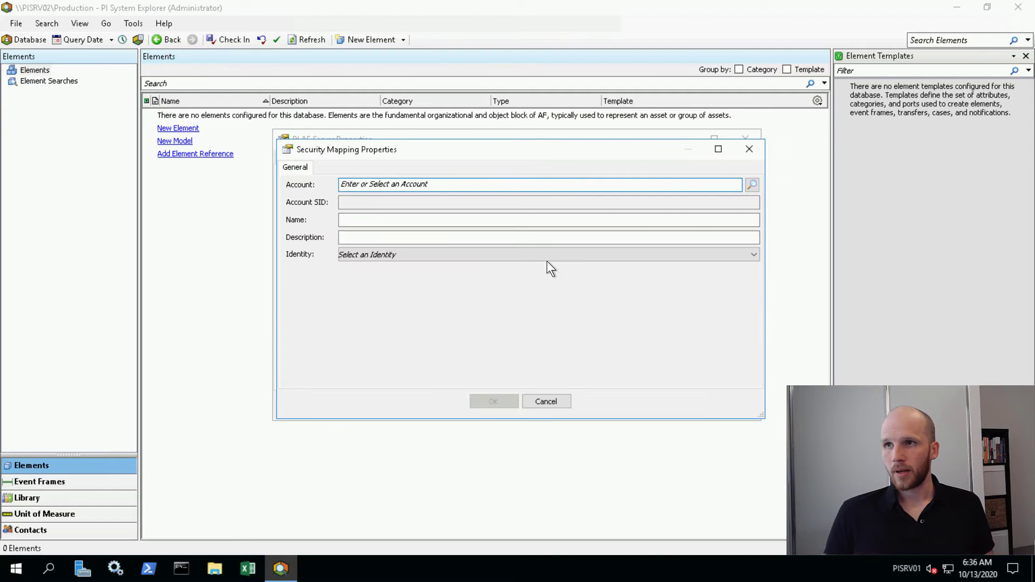
pyautogui.click(752, 185)
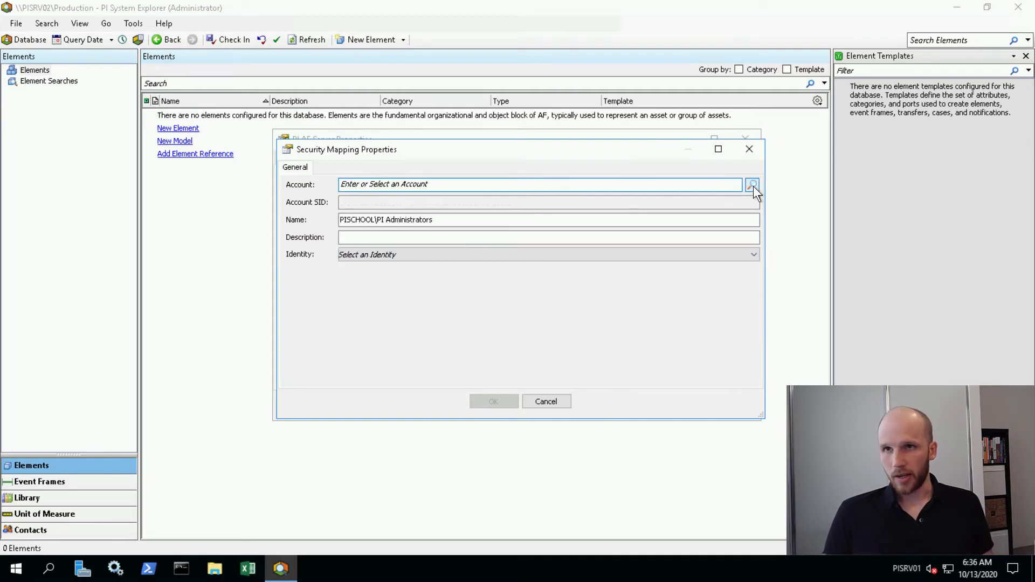
pyautogui.click(753, 185)
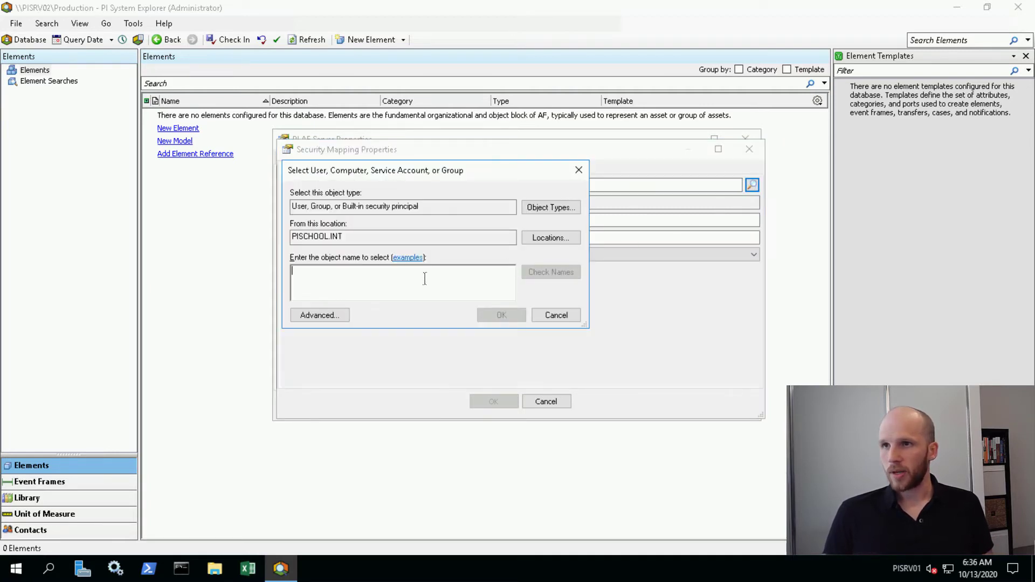
pyautogui.write('PI ')
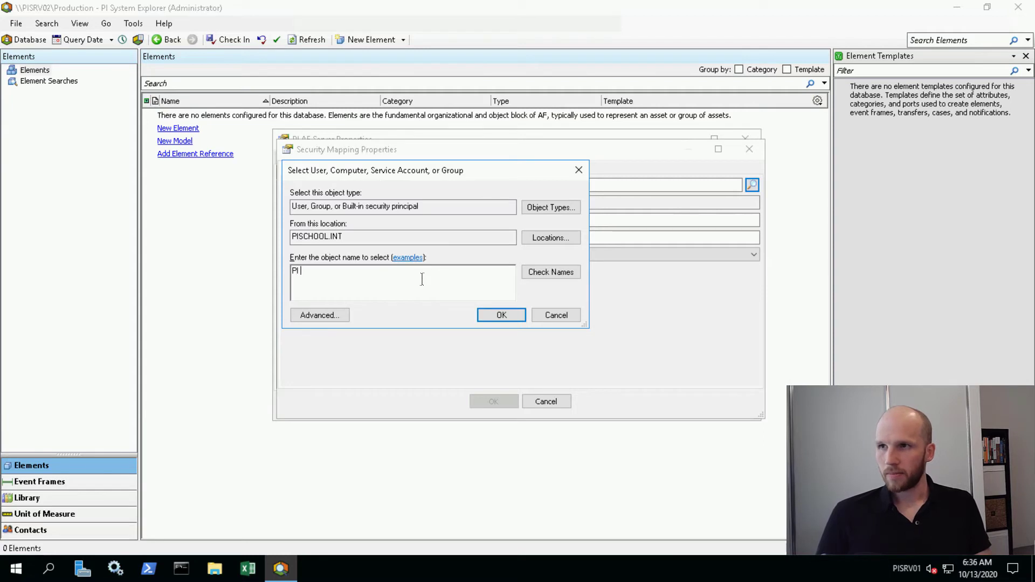
pyautogui.write('Ad')
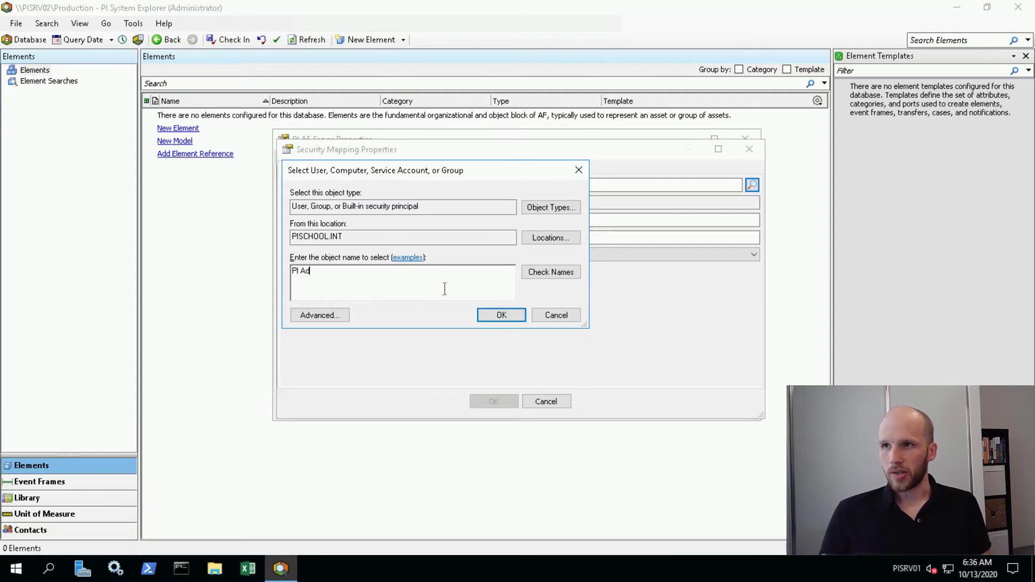
pyautogui.click(532, 275)
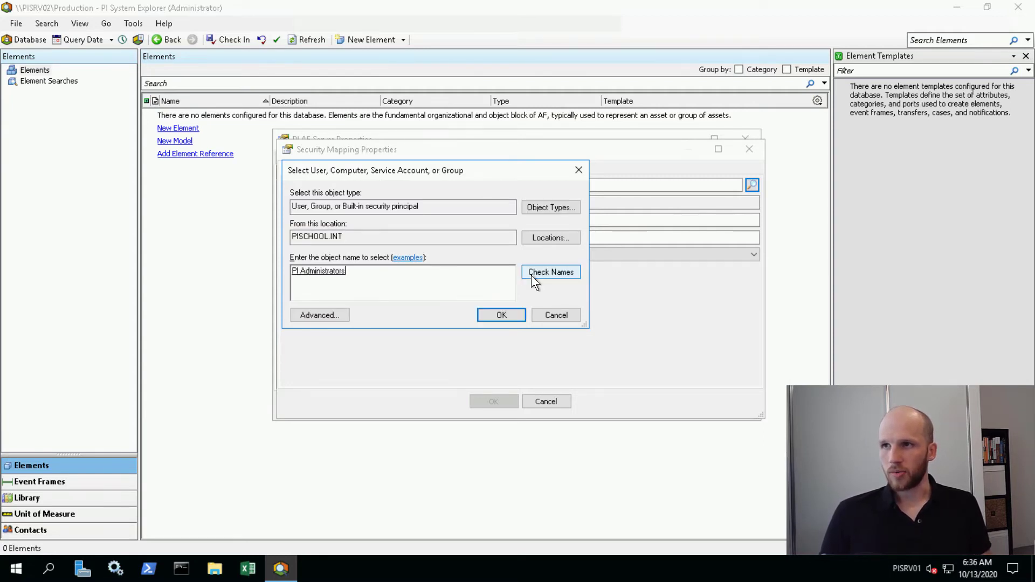
pyautogui.click(507, 312)
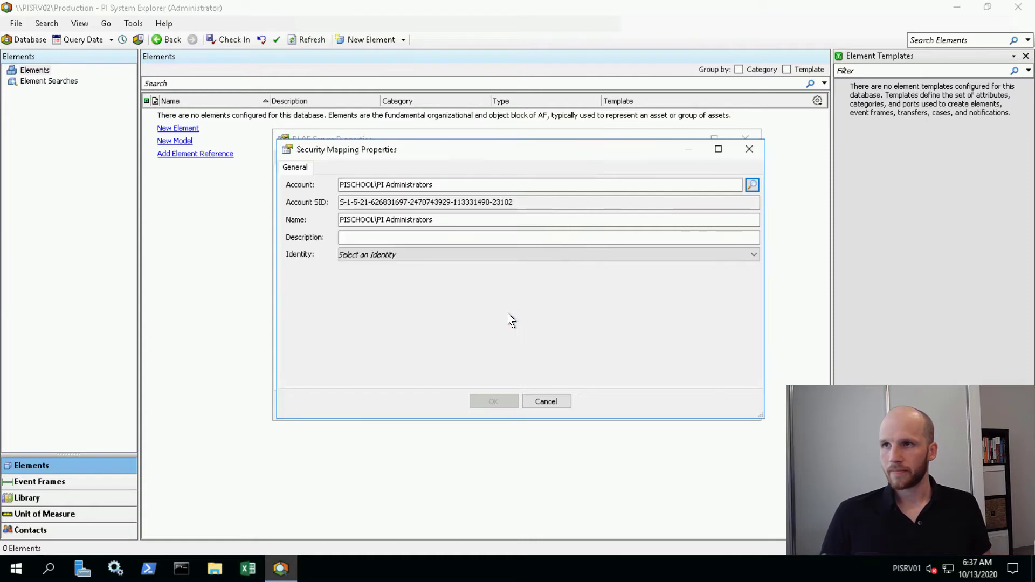
pyautogui.click(409, 254)
pyautogui.click(388, 267)
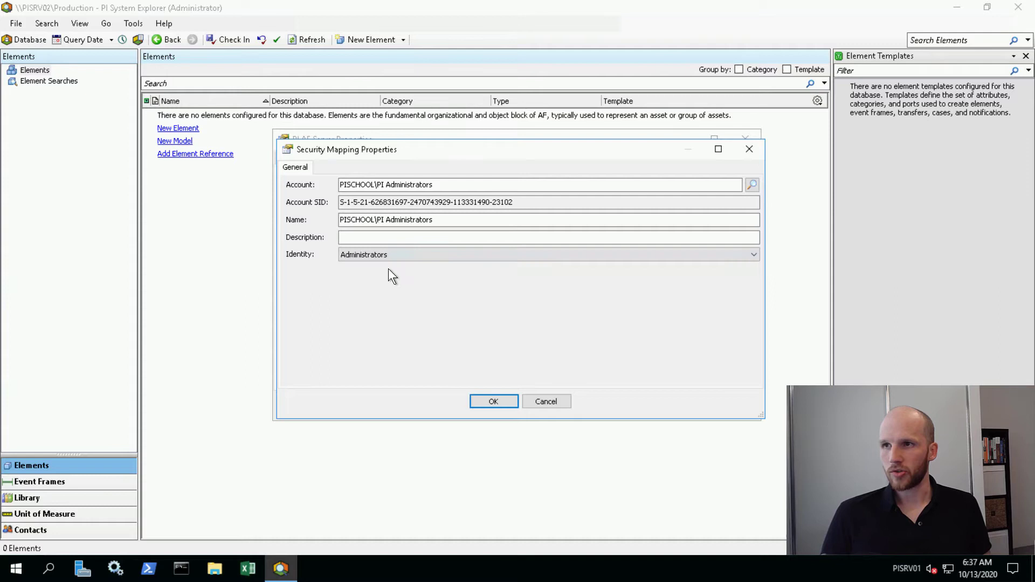
pyautogui.click(477, 403)
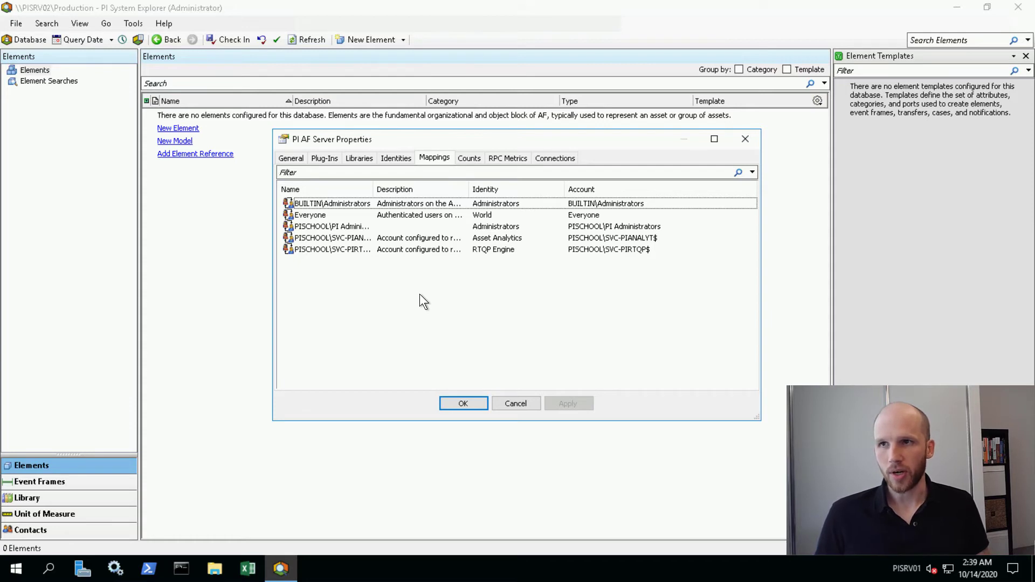
# Step: Delete the BUILTIN\Administrators mapping from the AF server mappings
pyautogui.click(372, 209)
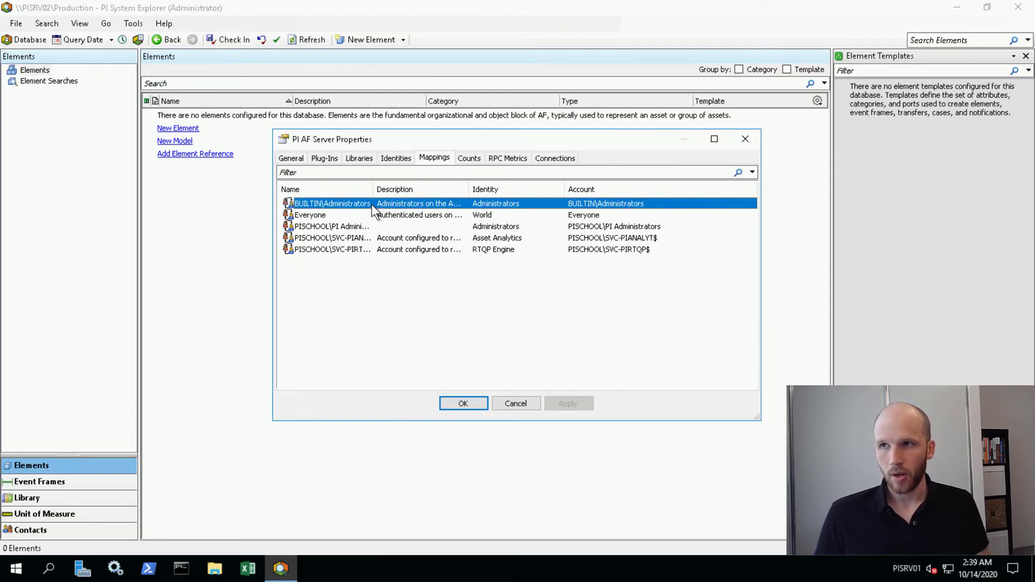
pyautogui.rightClick(372, 210)
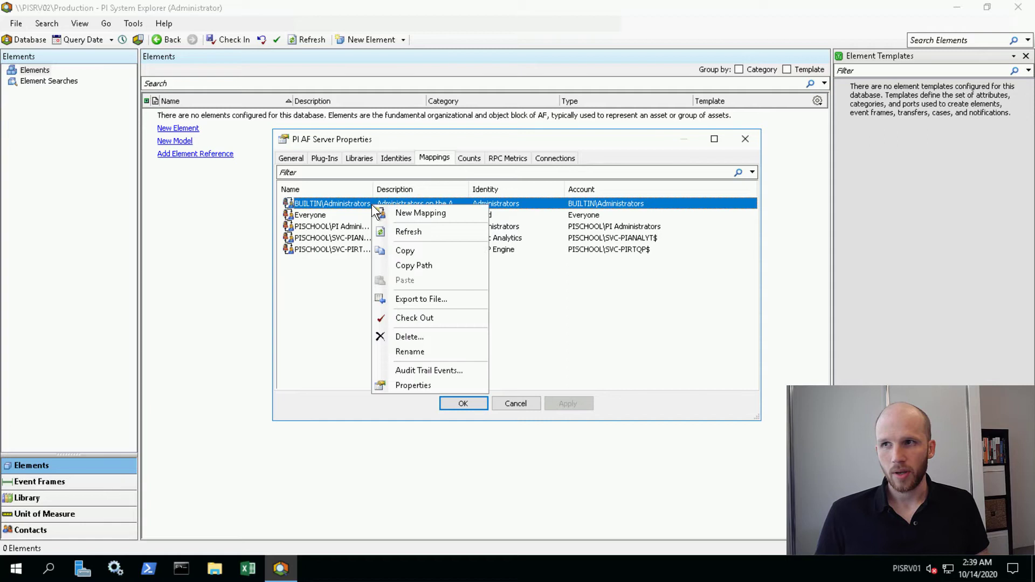
pyautogui.click(446, 336)
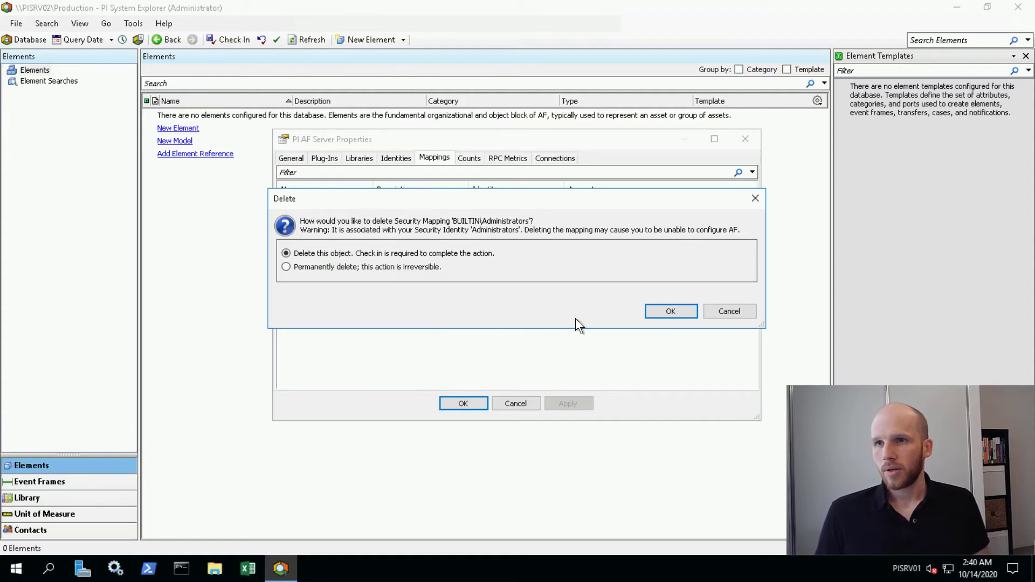
pyautogui.click(670, 311)
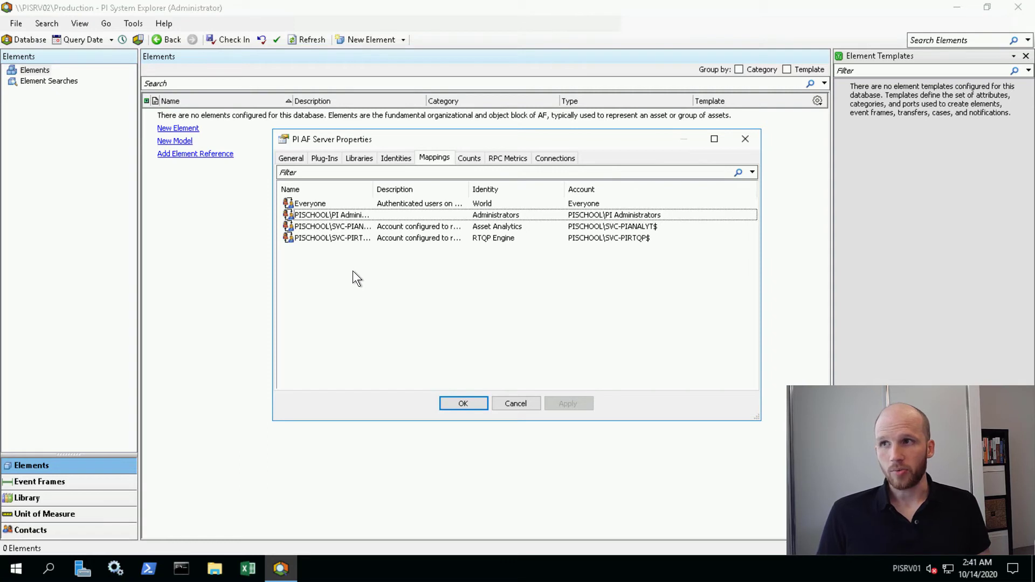
# Step: Create a new mapping from the PISCHOOL\PI Users group to the World identity
pyautogui.rightClick(352, 270)
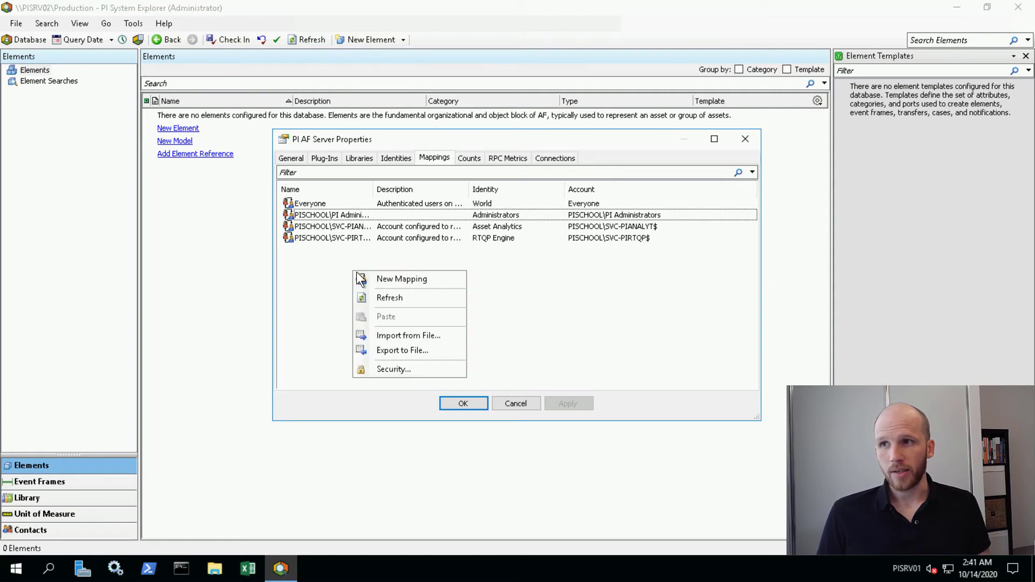
pyautogui.click(388, 277)
pyautogui.click(538, 186)
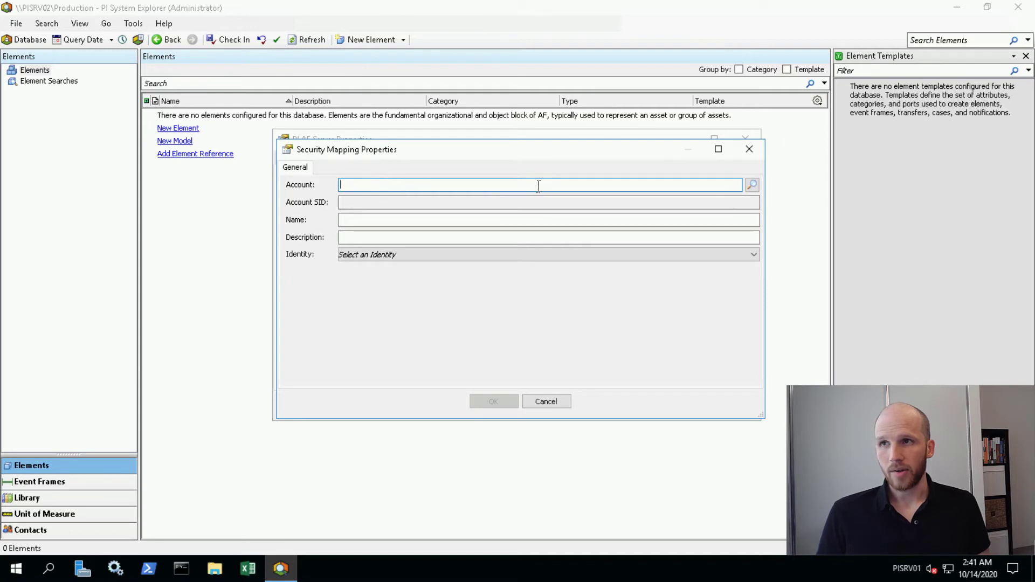
pyautogui.click(752, 185)
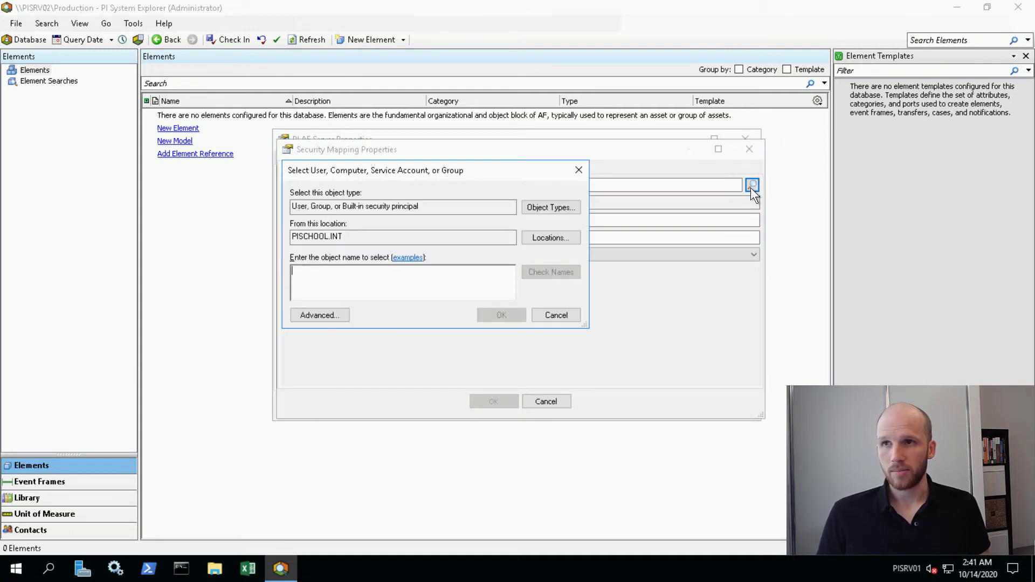
pyautogui.write('PI Users')
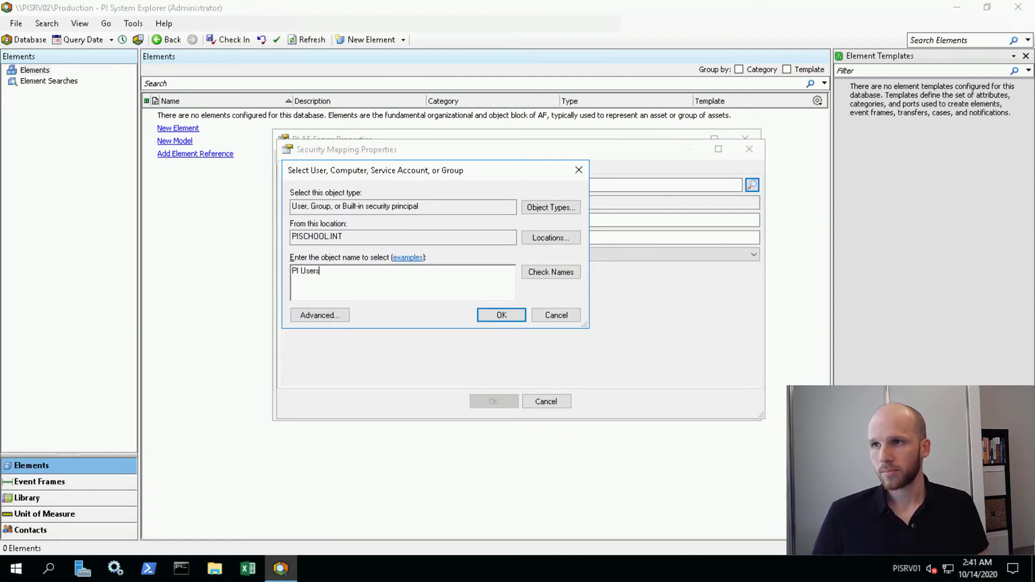
pyautogui.click(553, 268)
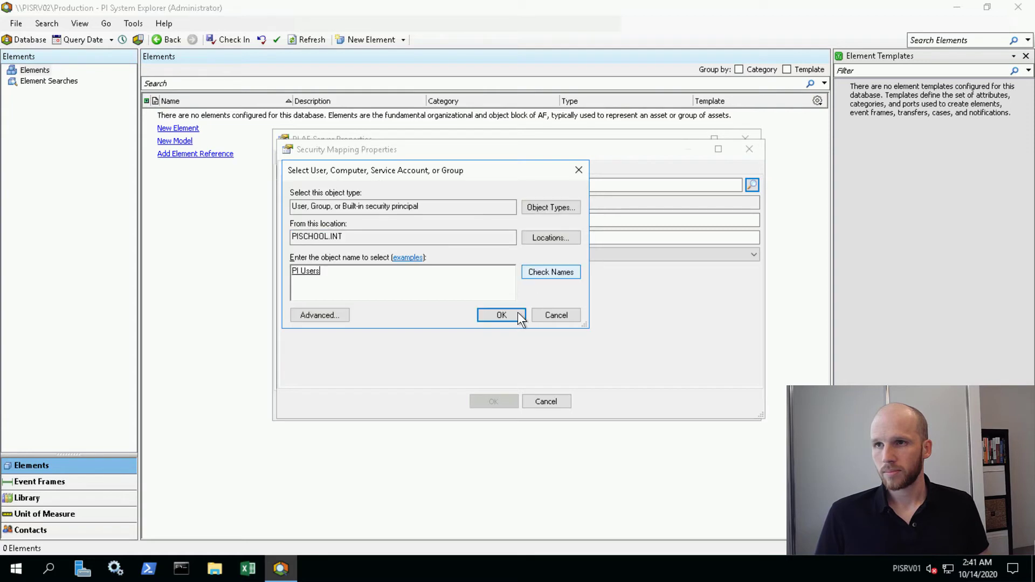
pyautogui.click(510, 314)
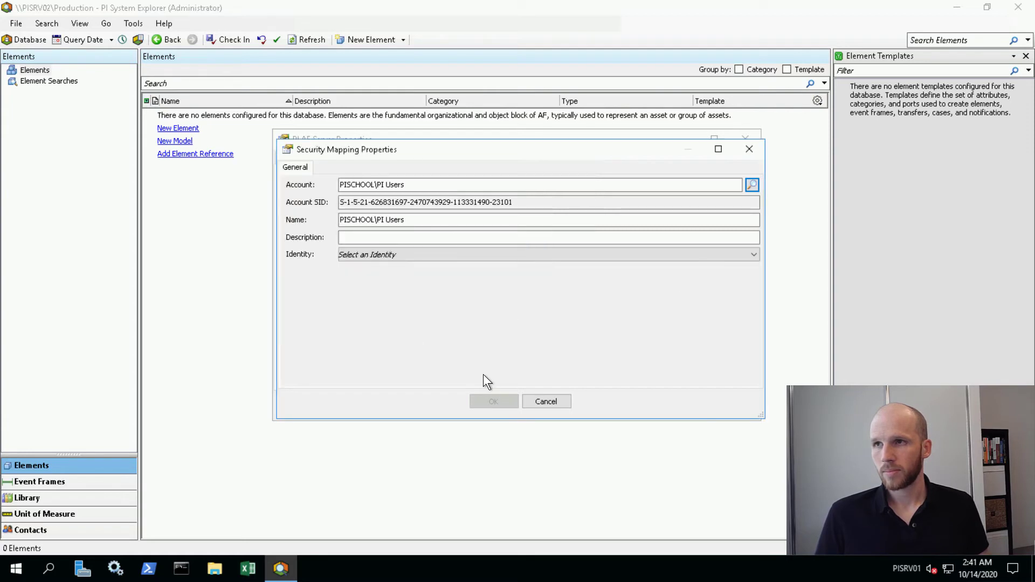
pyautogui.click(433, 254)
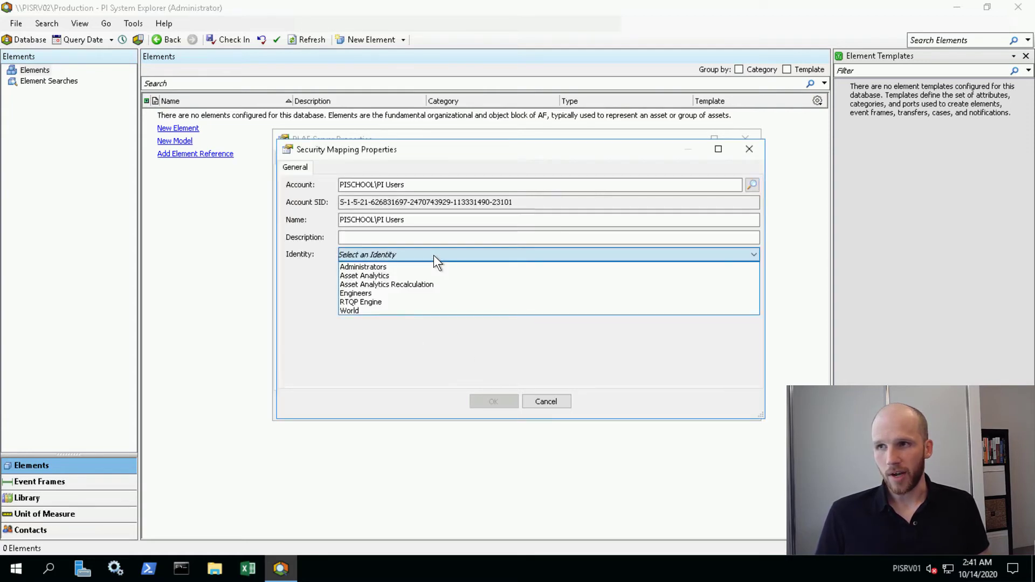
pyautogui.click(384, 310)
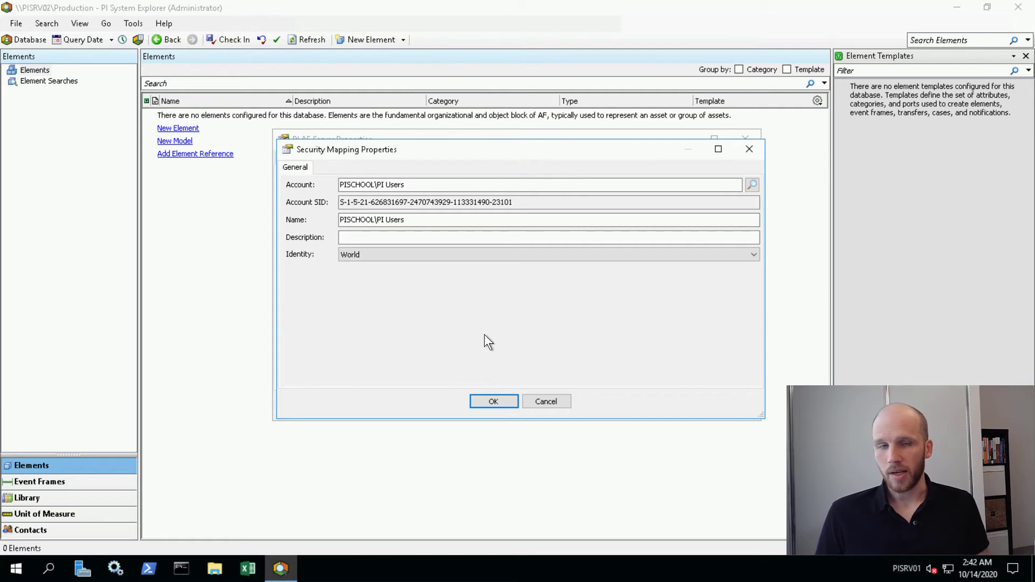
pyautogui.click(493, 399)
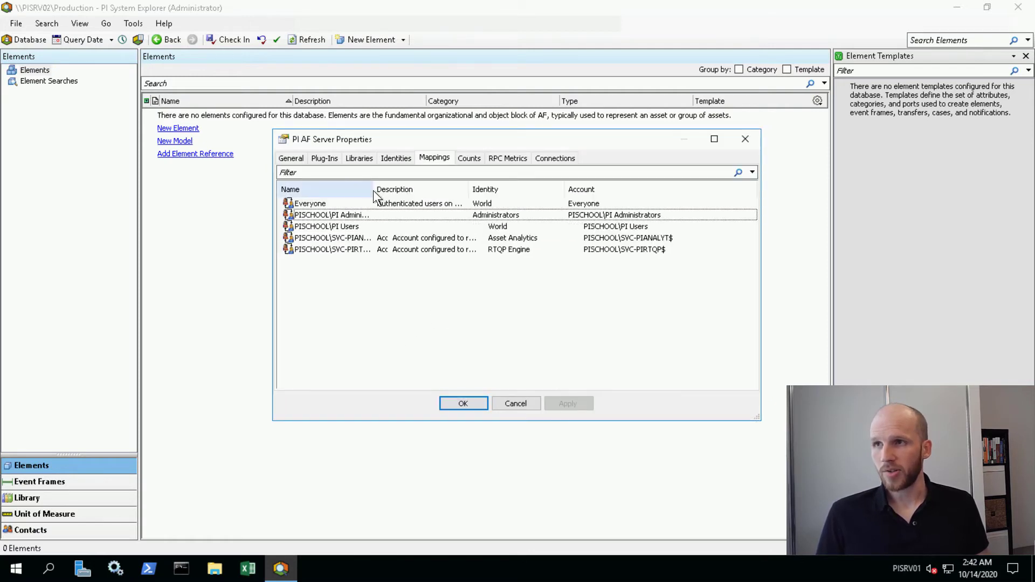
# Step: Widen the Name column and delete the Everyone mapping
pyautogui.doubleClick(373, 189)
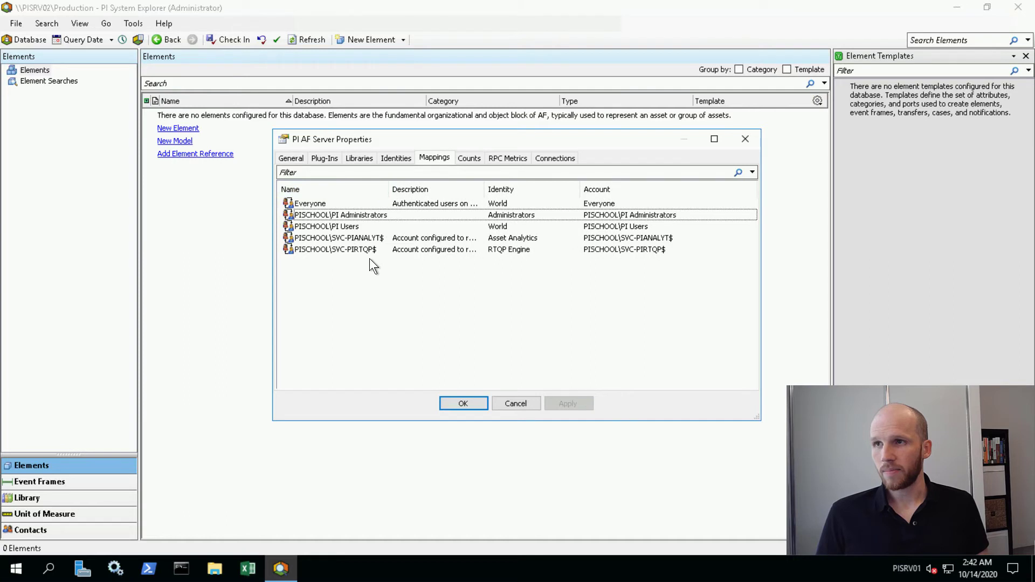
pyautogui.click(352, 203)
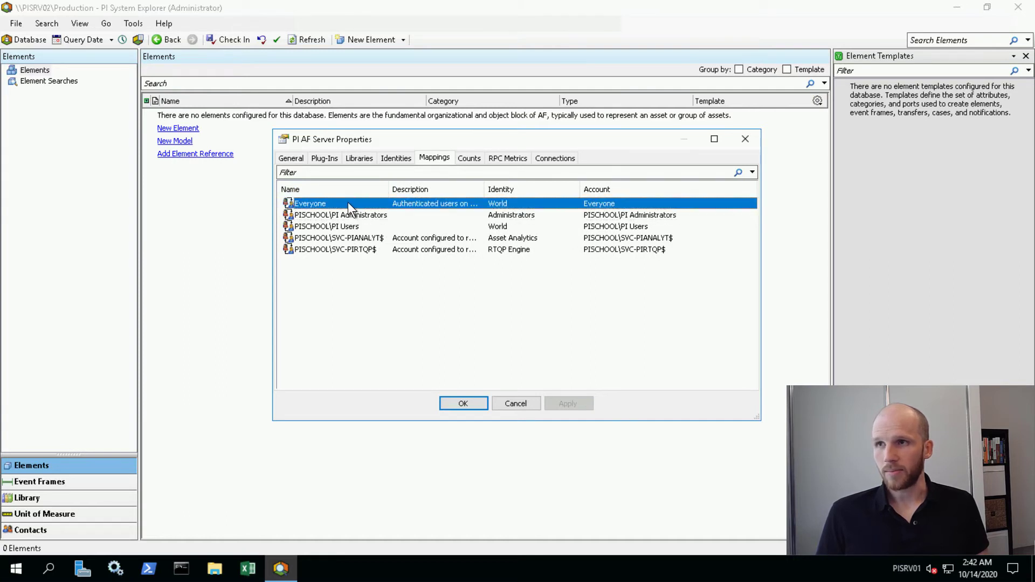
pyautogui.rightClick(347, 204)
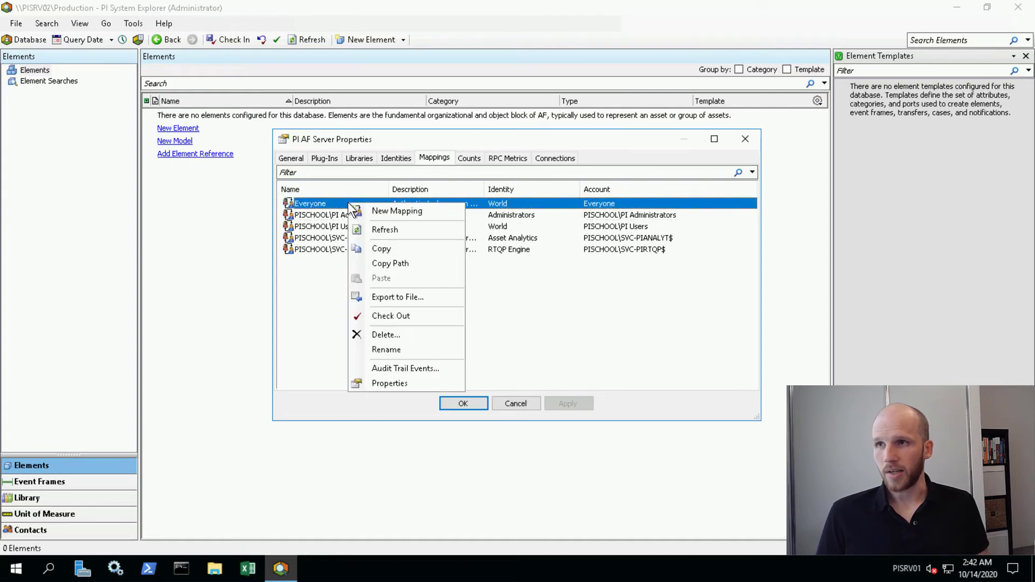
pyautogui.click(379, 334)
pyautogui.click(643, 307)
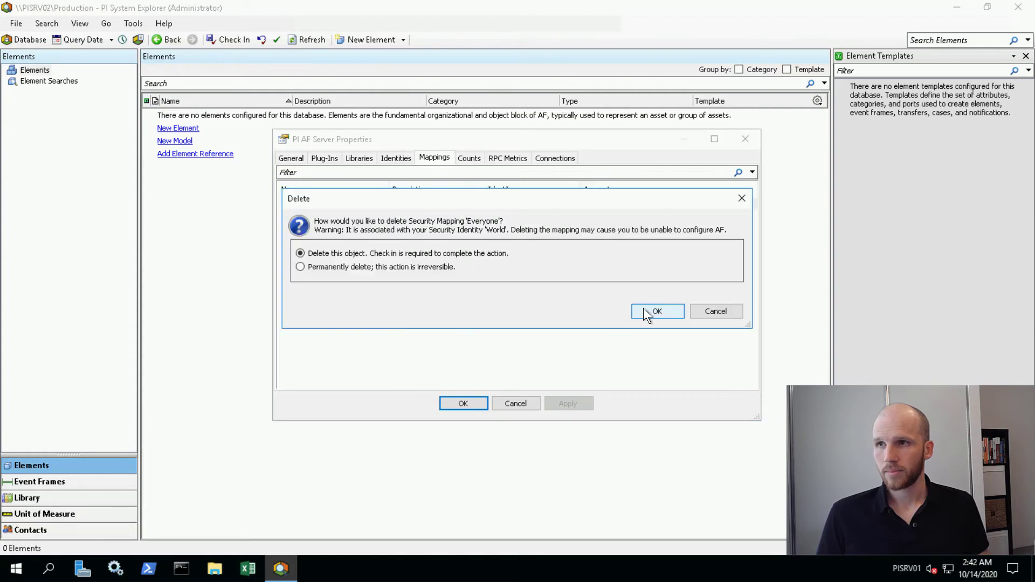
pyautogui.click(383, 282)
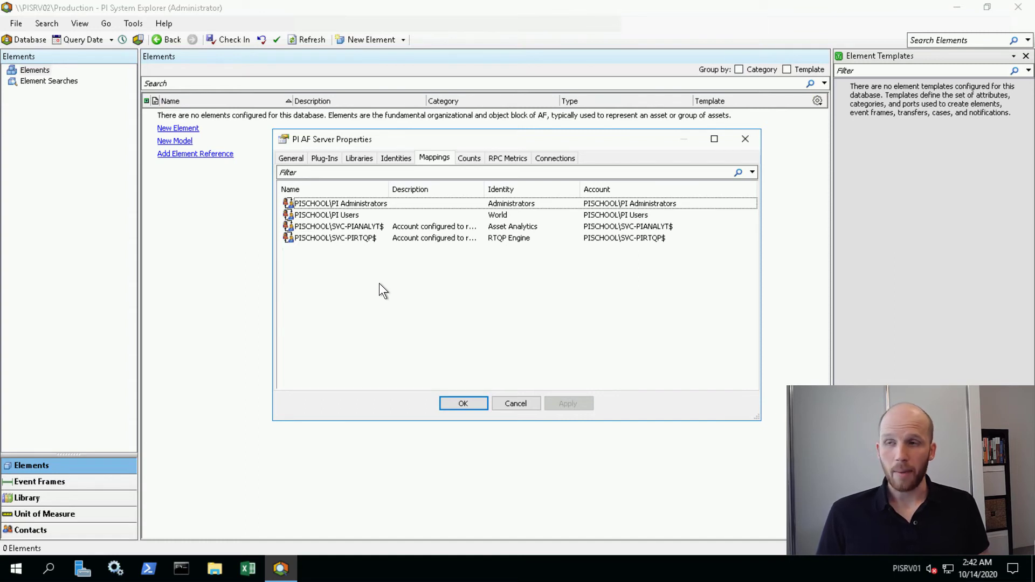
# Step: Create a new security identity named 'Power Users'
pyautogui.click(401, 160)
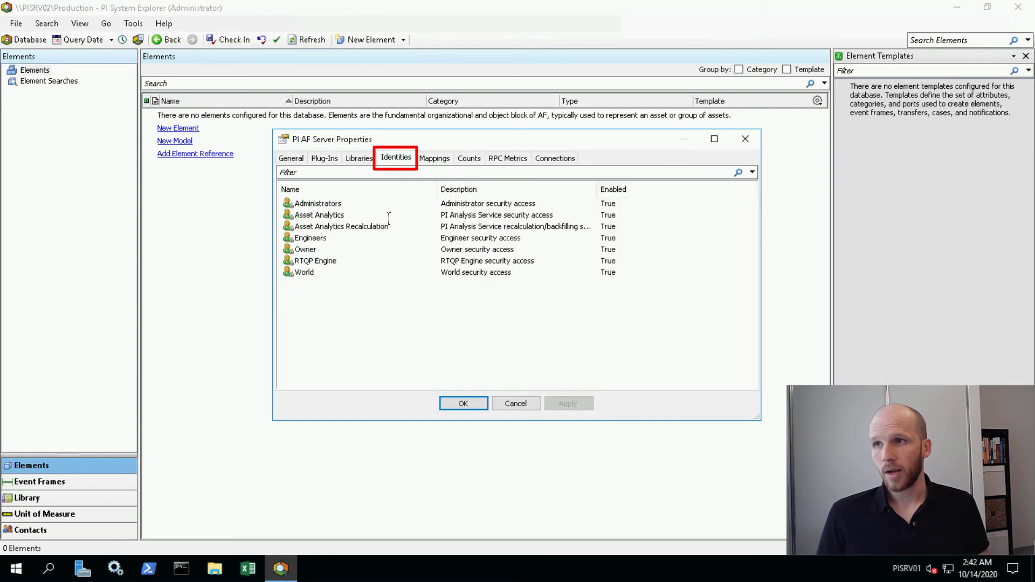
pyautogui.rightClick(329, 306)
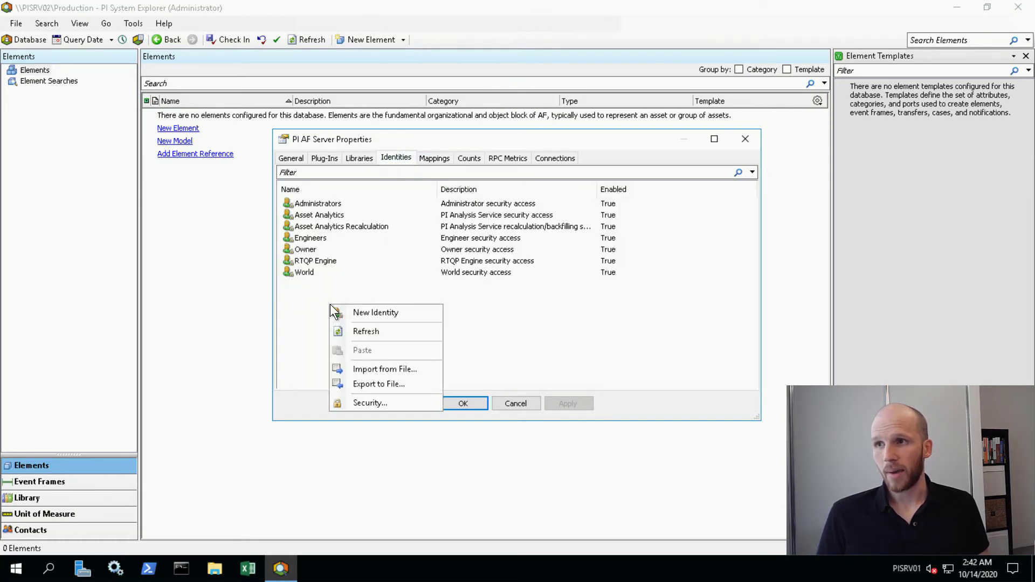
pyautogui.click(402, 313)
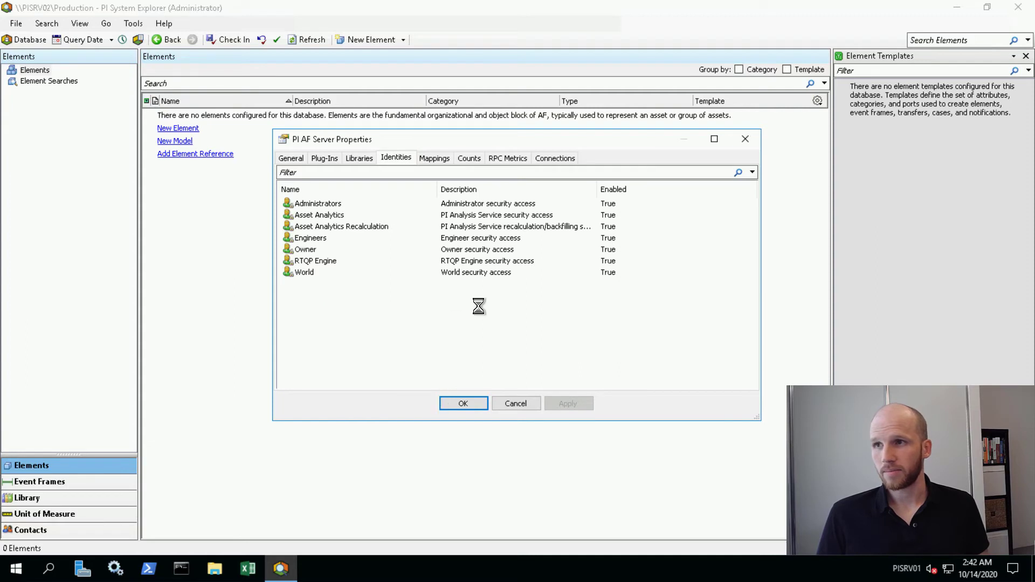
pyautogui.write('Power Users')
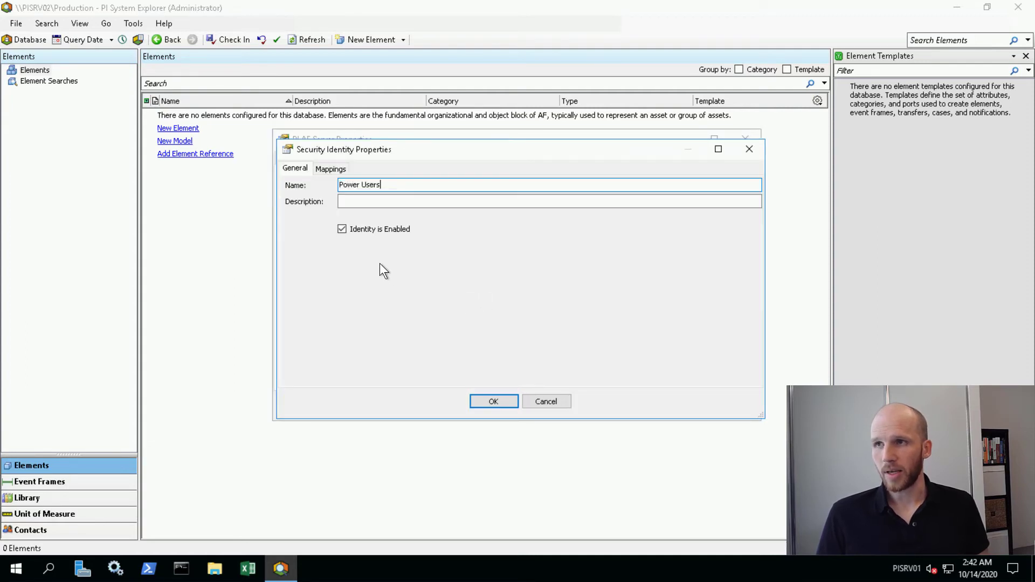
# Step: Map the PISCHOOL\PI Power Users group to the Power Users identity and check the server mappings
pyautogui.click(344, 170)
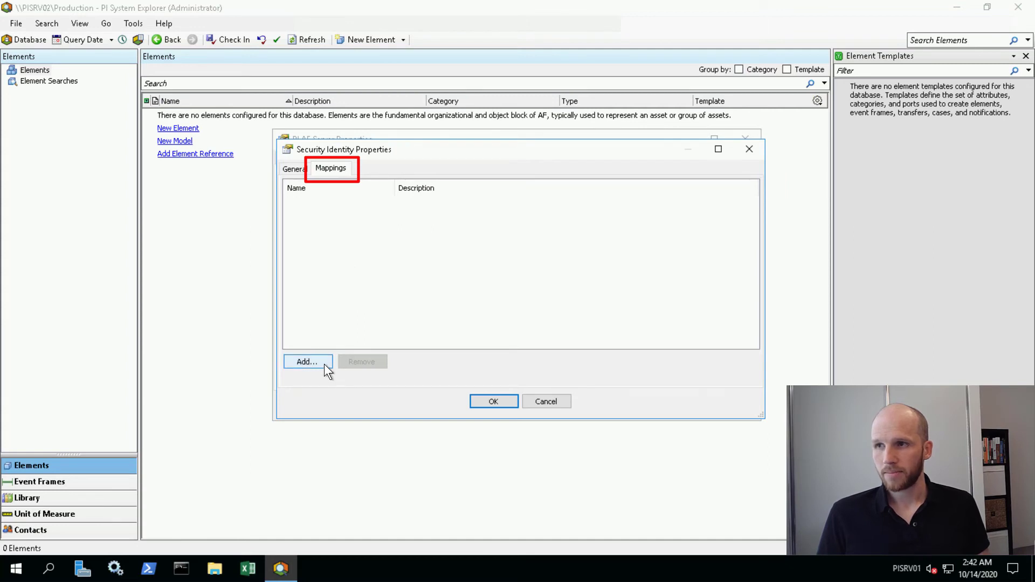
pyautogui.click(307, 361)
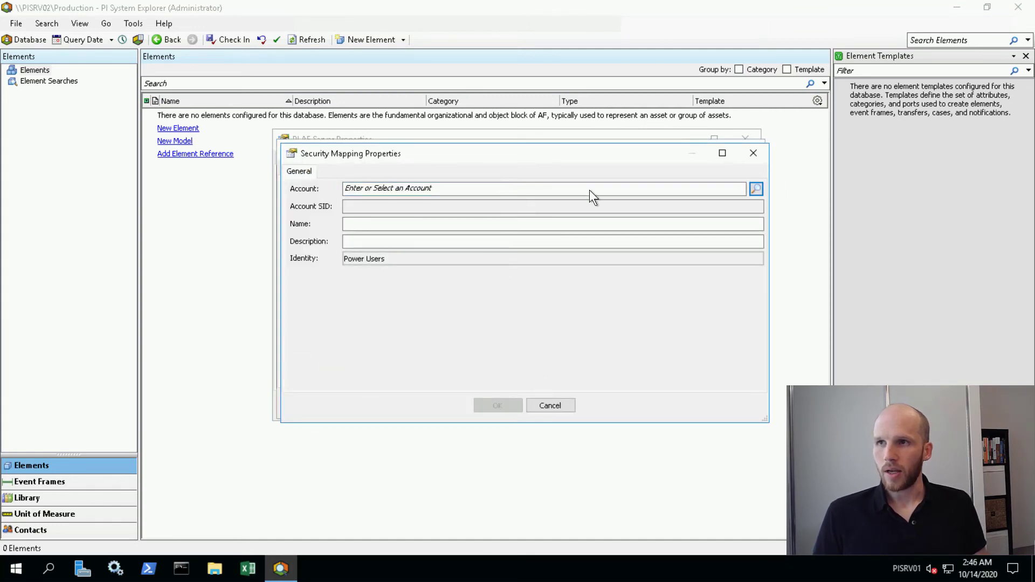
pyautogui.click(756, 189)
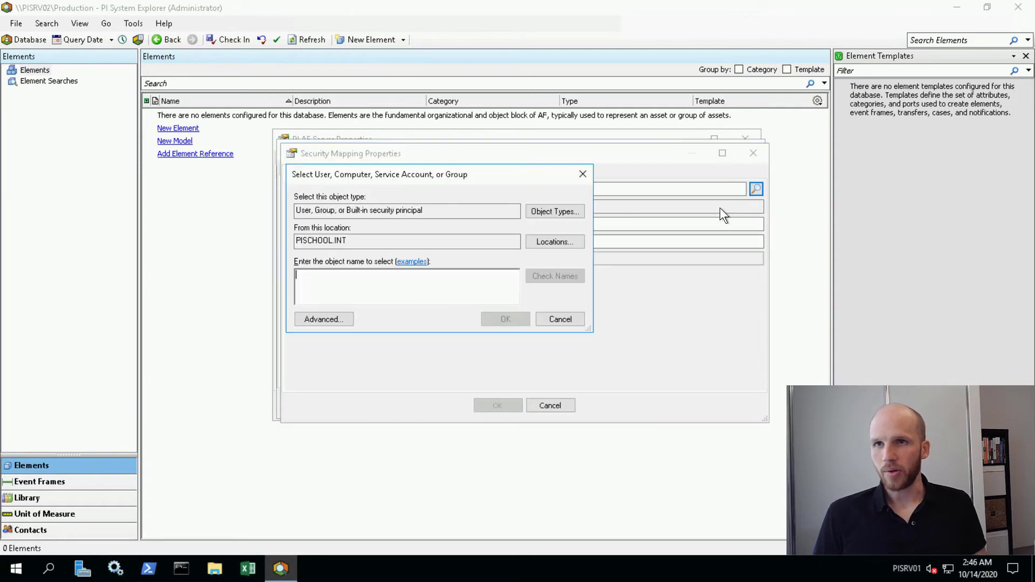
pyautogui.write('PI Power')
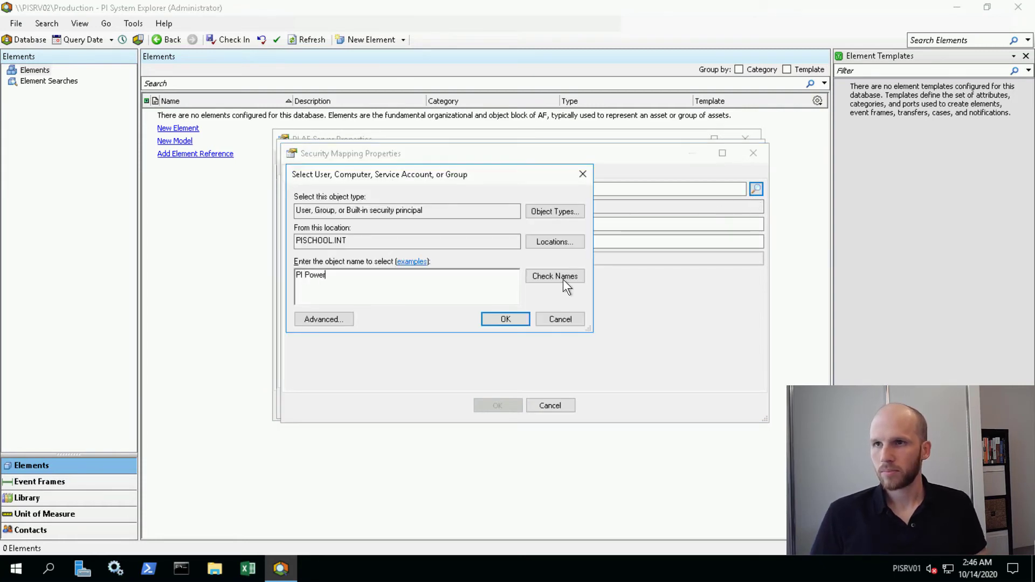
pyautogui.click(562, 279)
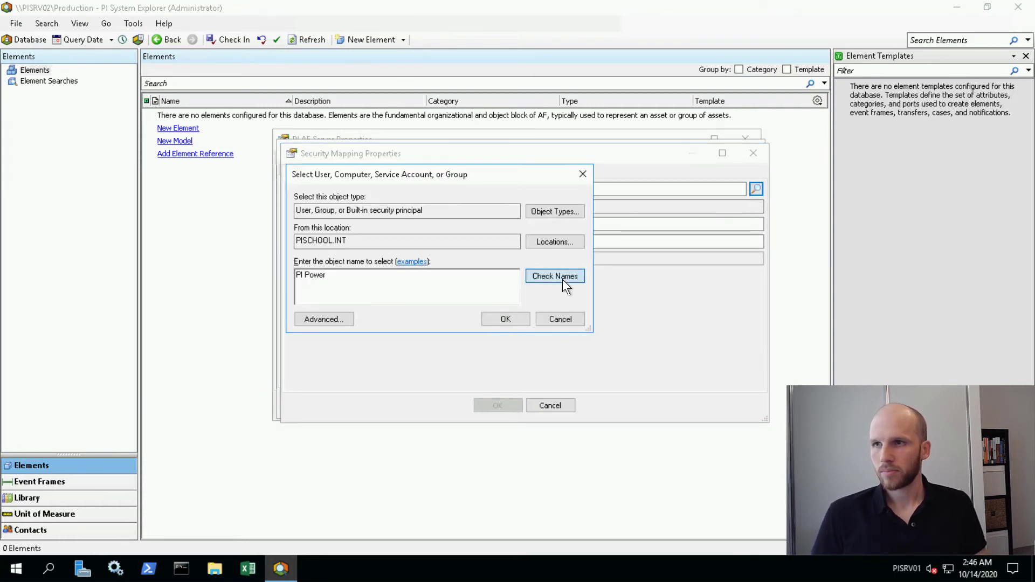
pyautogui.click(504, 316)
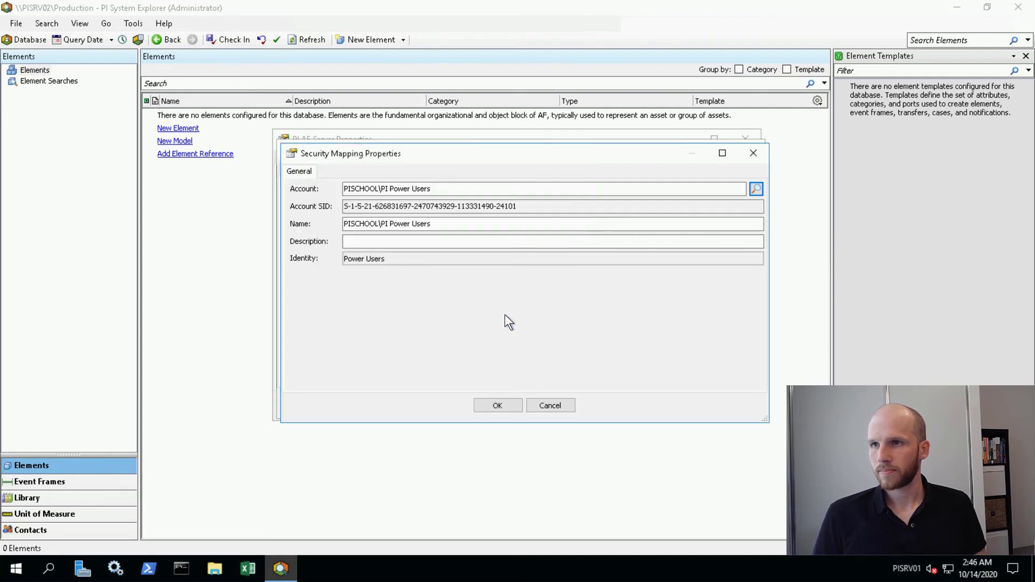
pyautogui.click(497, 406)
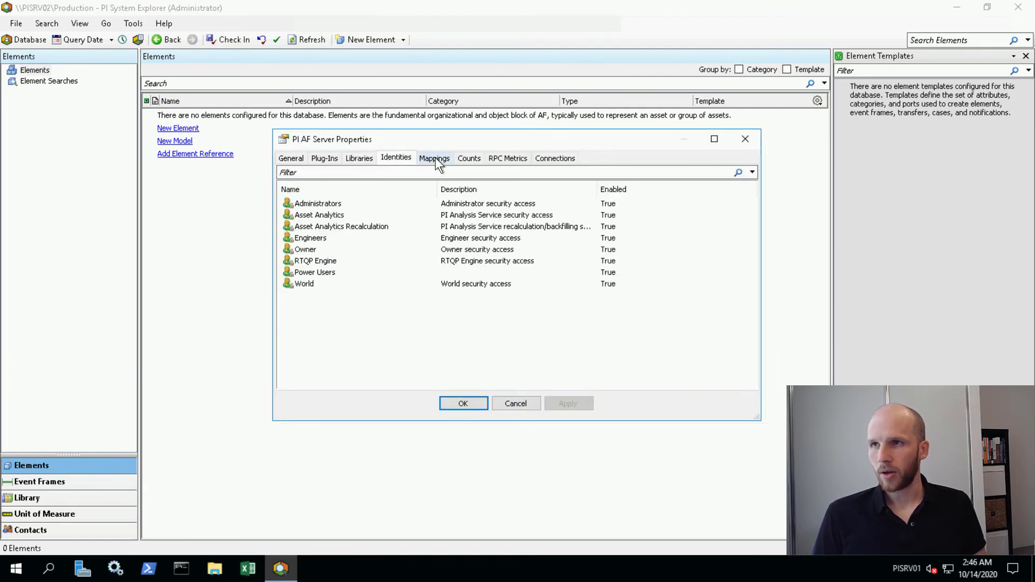
pyautogui.click(435, 157)
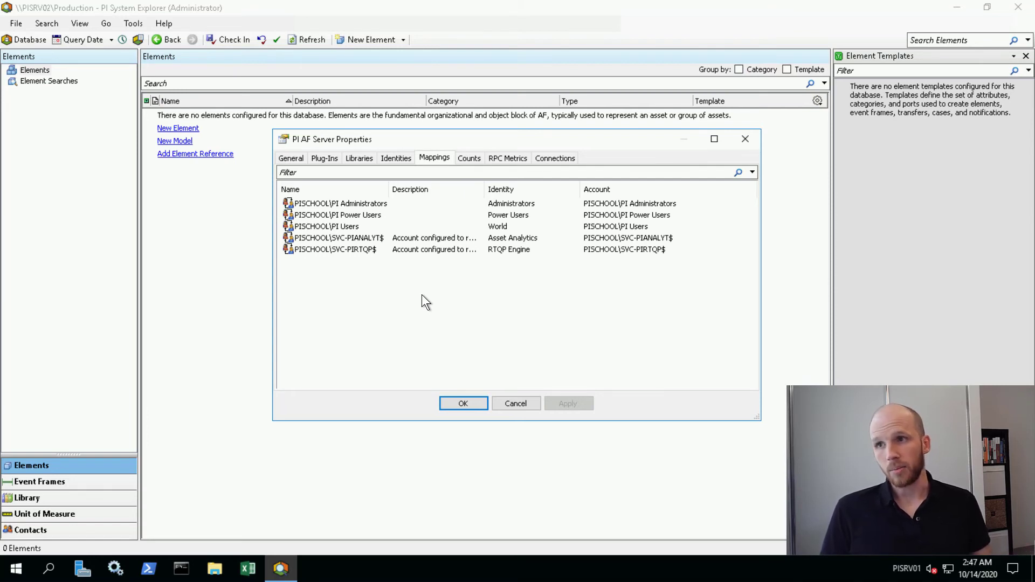
# Step: Close the AF server properties and open security settings for the Development database
pyautogui.click(474, 404)
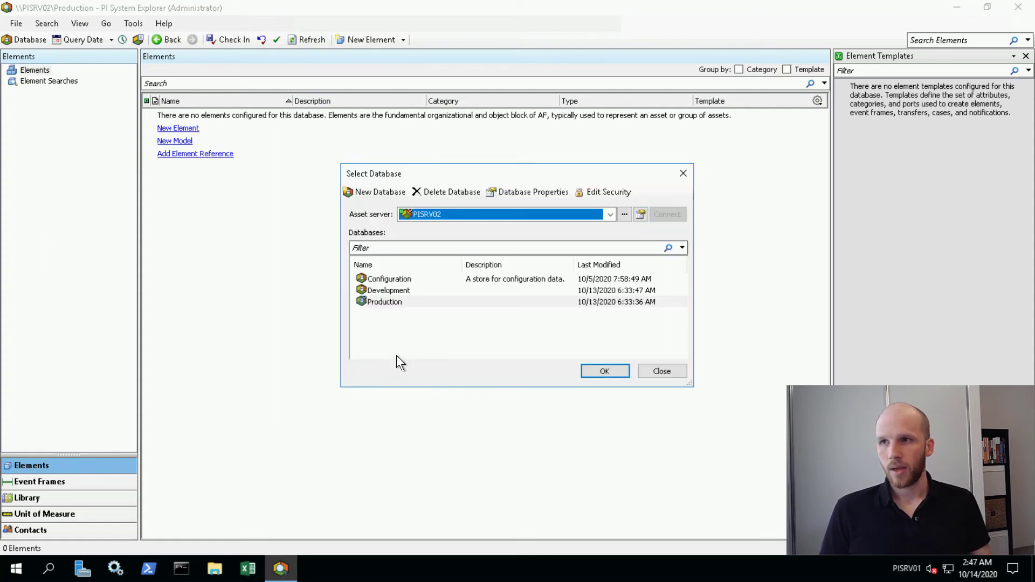
pyautogui.click(404, 292)
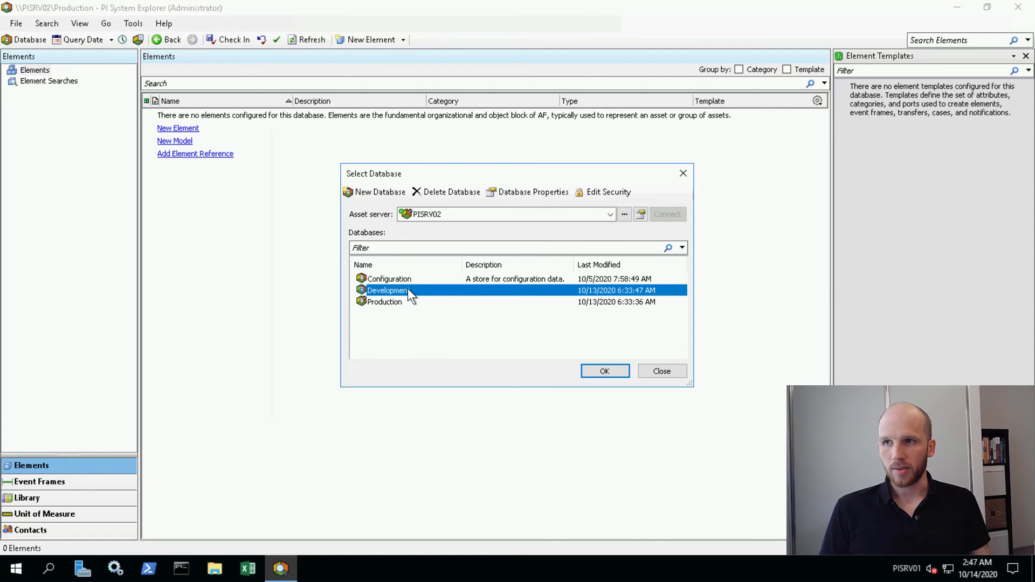
pyautogui.rightClick(407, 289)
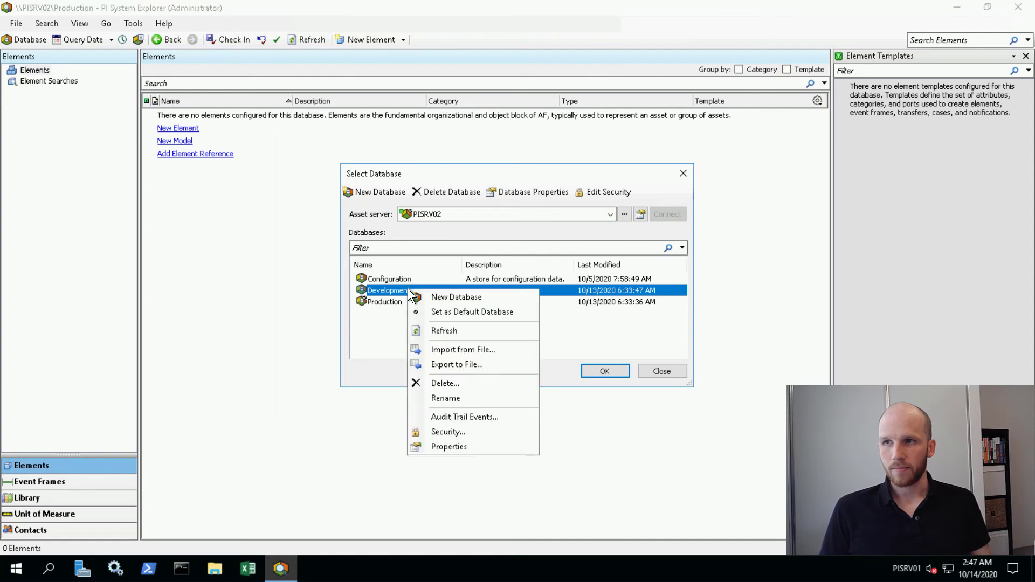
pyautogui.click(463, 433)
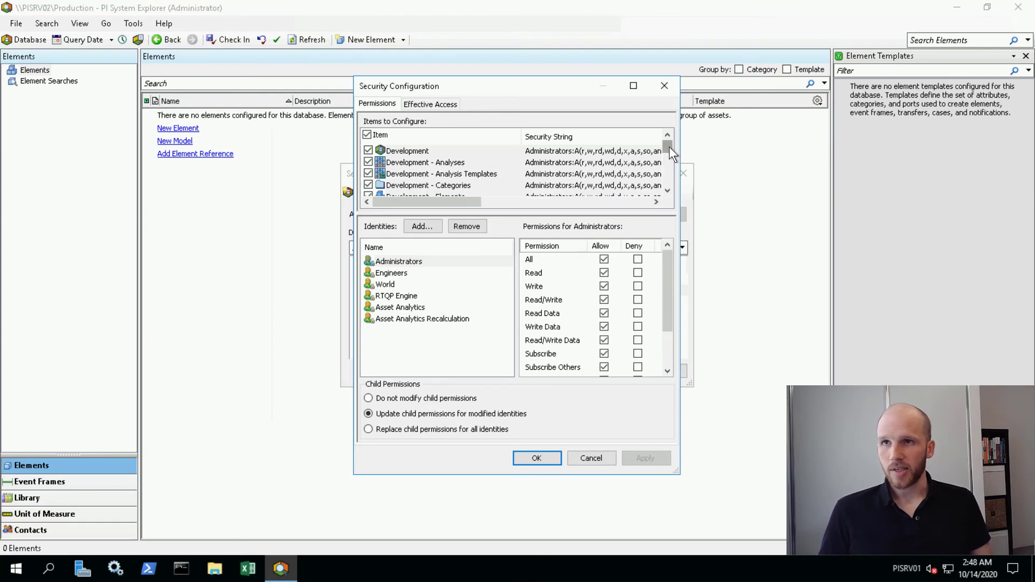
# Step: Add the Power Users identity with All permissions allowed on Development and save
pyautogui.moveTo(669, 152); pyautogui.dragTo(593, 205)
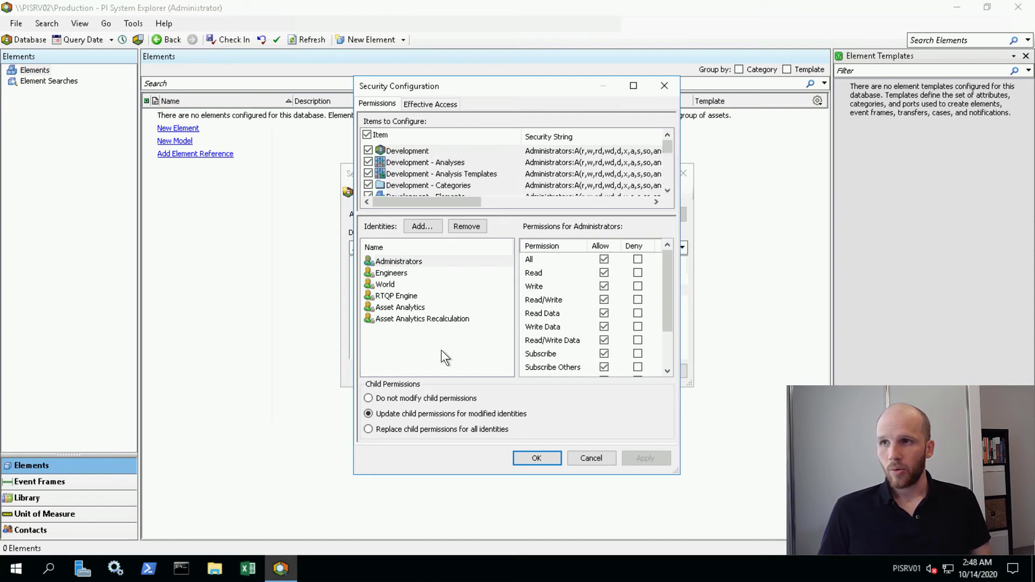
pyautogui.click(438, 224)
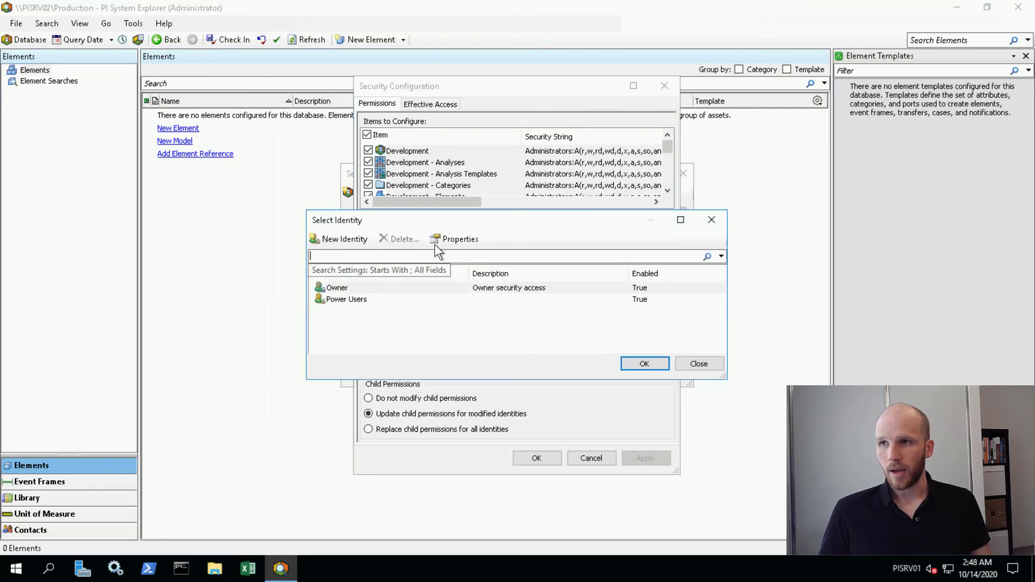
pyautogui.click(374, 301)
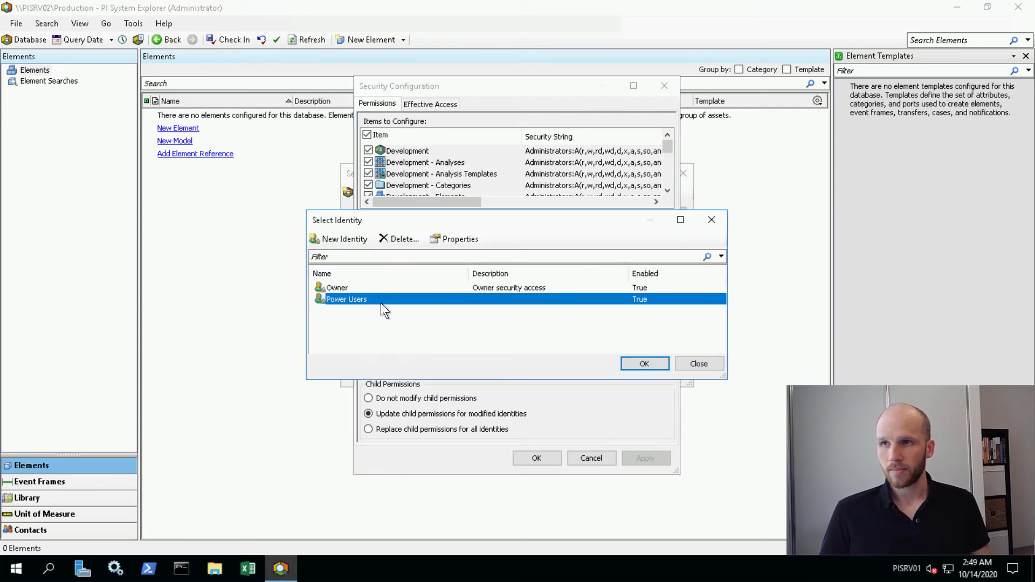
pyautogui.click(629, 363)
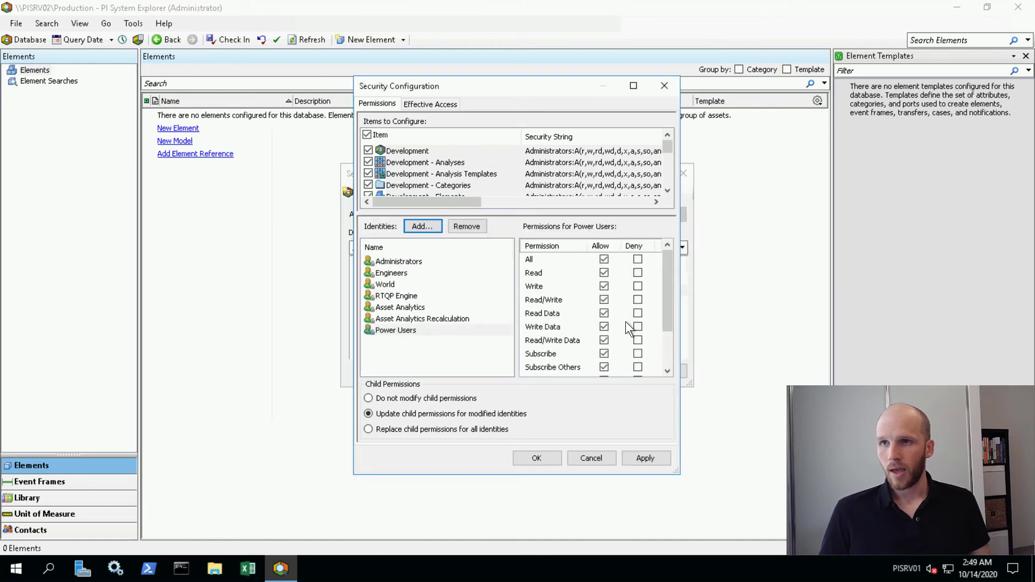
pyautogui.moveTo(669, 261)
pyautogui.mouseDown()
pyautogui.moveTo(670, 313)
pyautogui.moveTo(664, 252)
pyautogui.mouseUp()
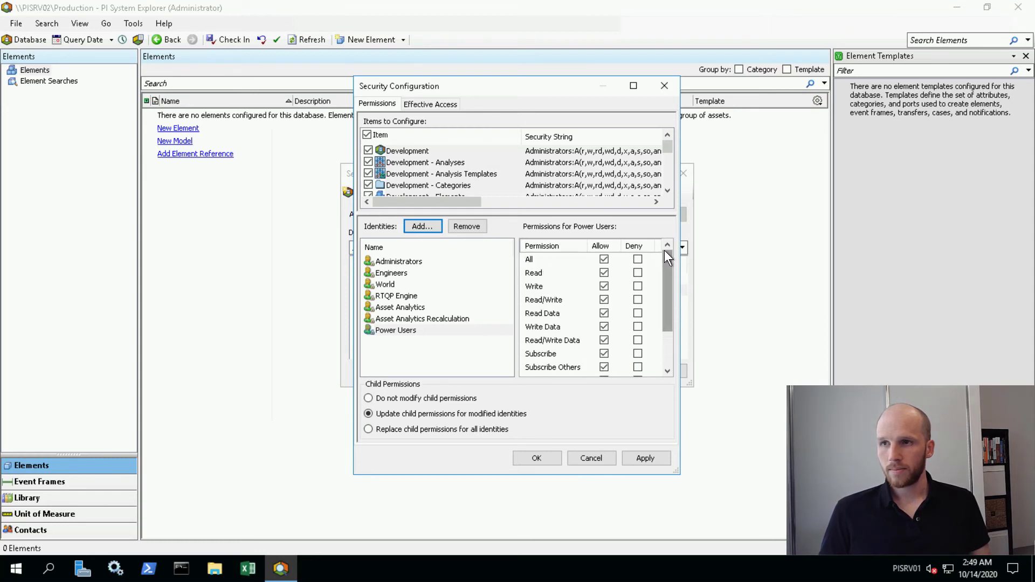
pyautogui.click(544, 458)
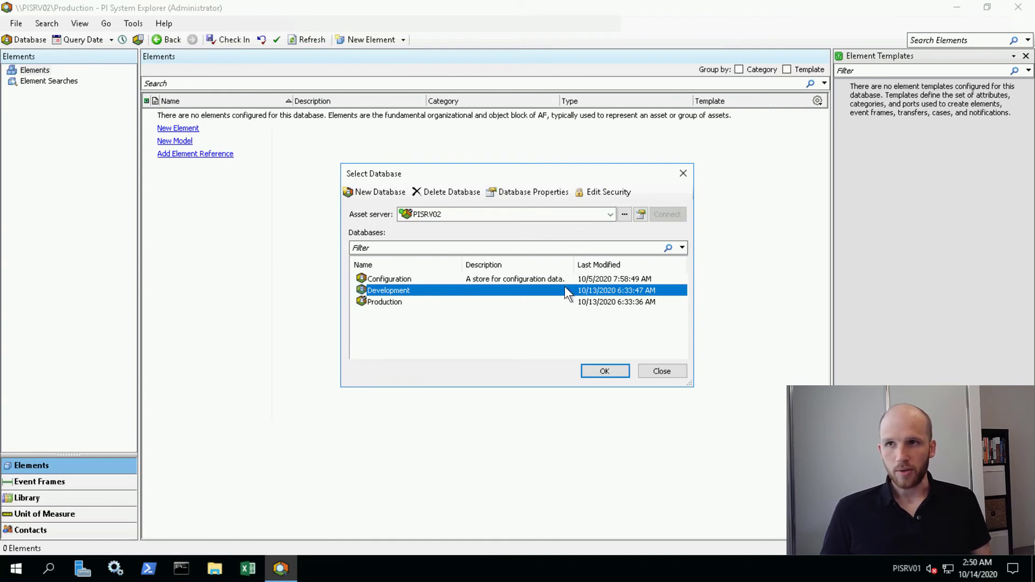
pyautogui.click(642, 215)
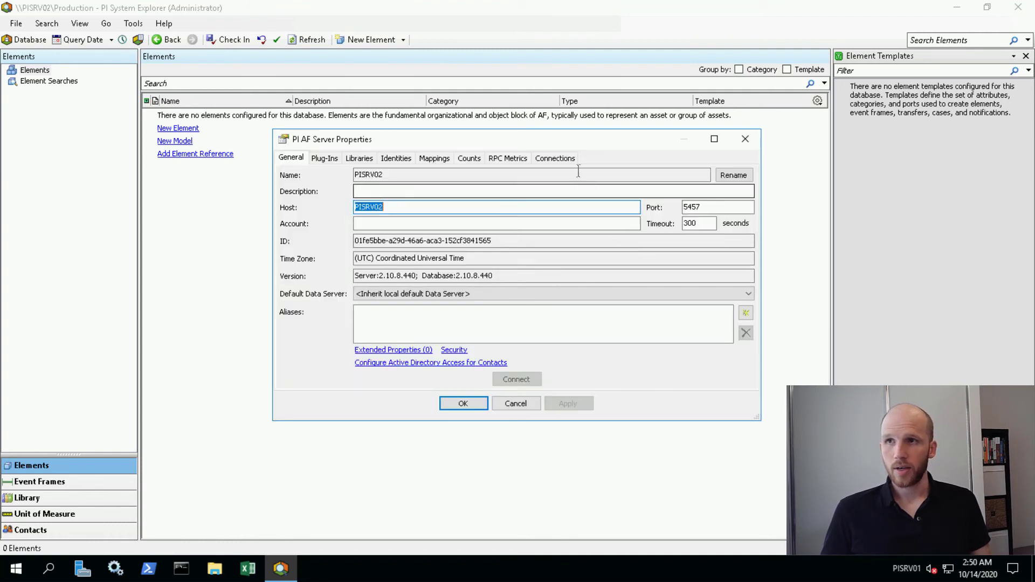
pyautogui.click(566, 158)
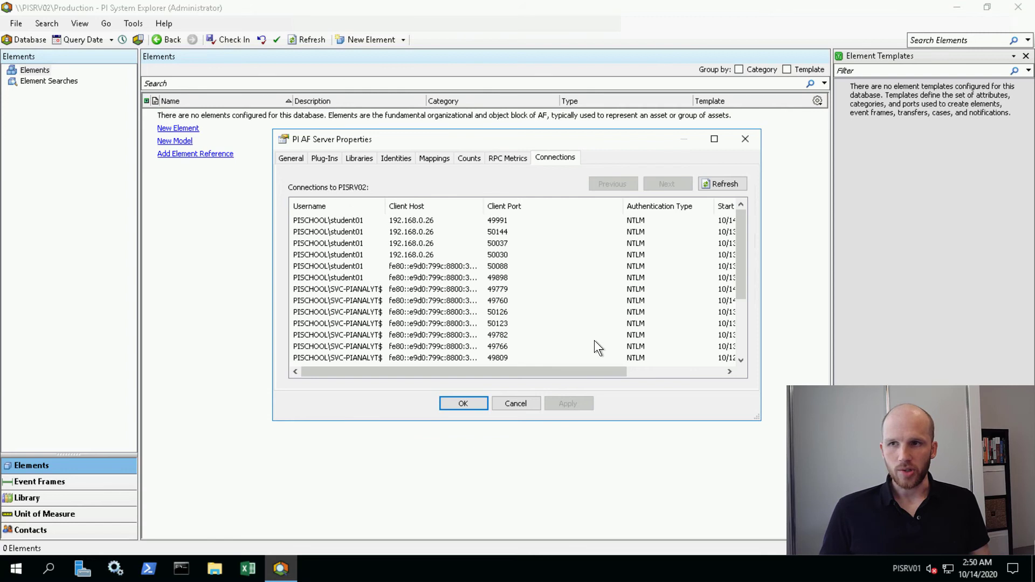
pyautogui.click(516, 403)
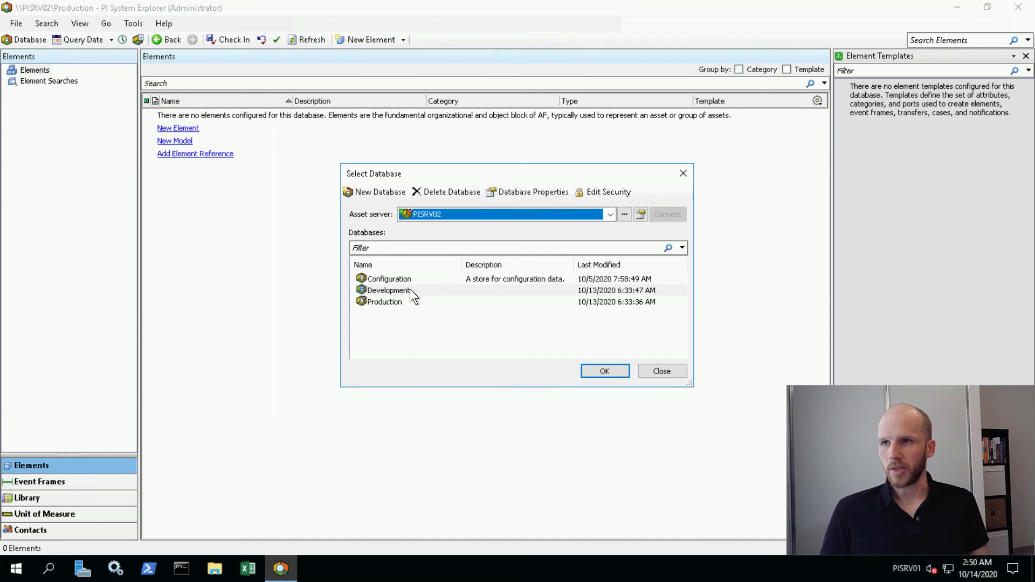
# Step: Check effective access on Development for the first student account
pyautogui.rightClick(409, 289)
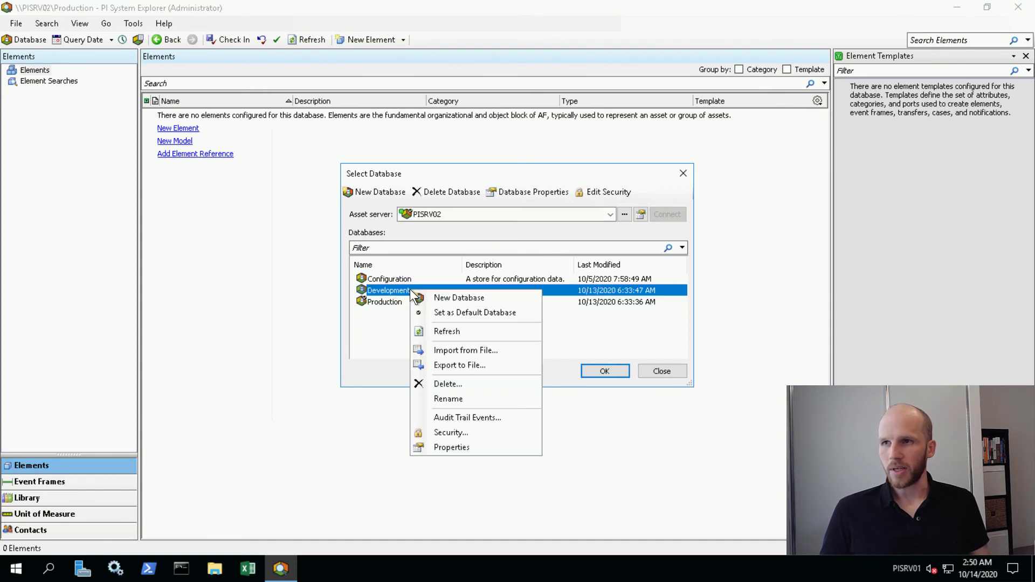
pyautogui.click(487, 434)
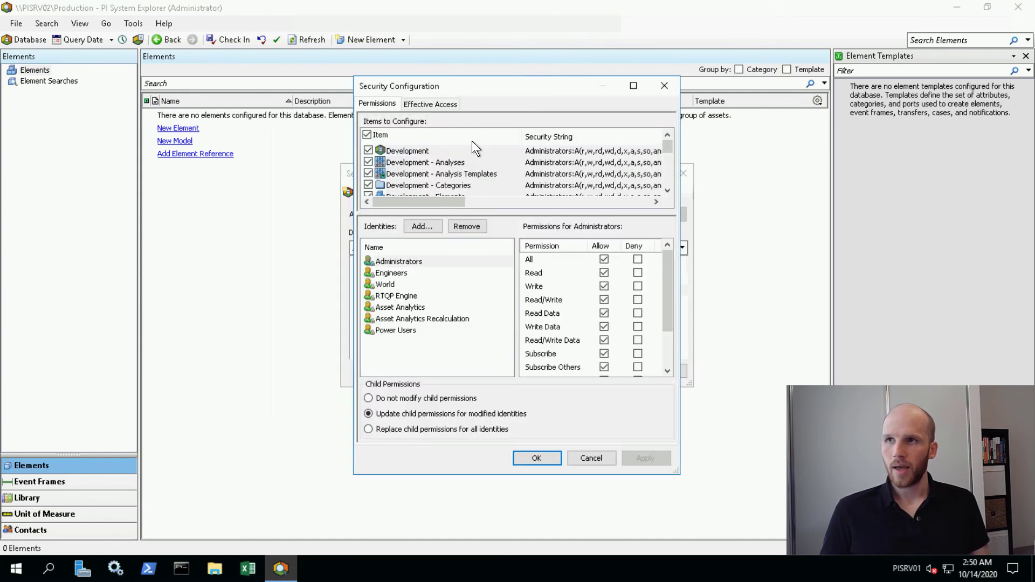
pyautogui.click(451, 105)
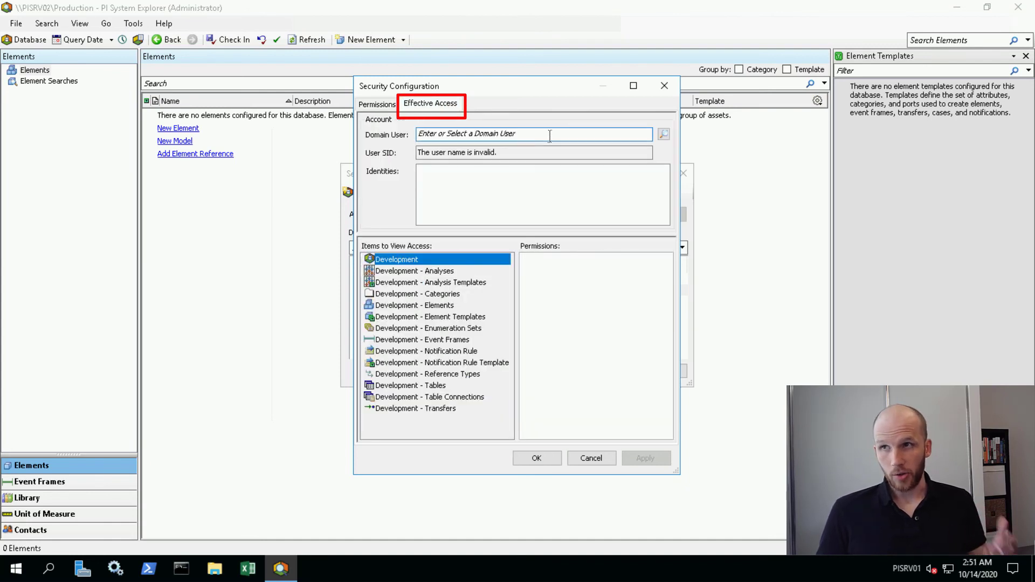
pyautogui.click(664, 135)
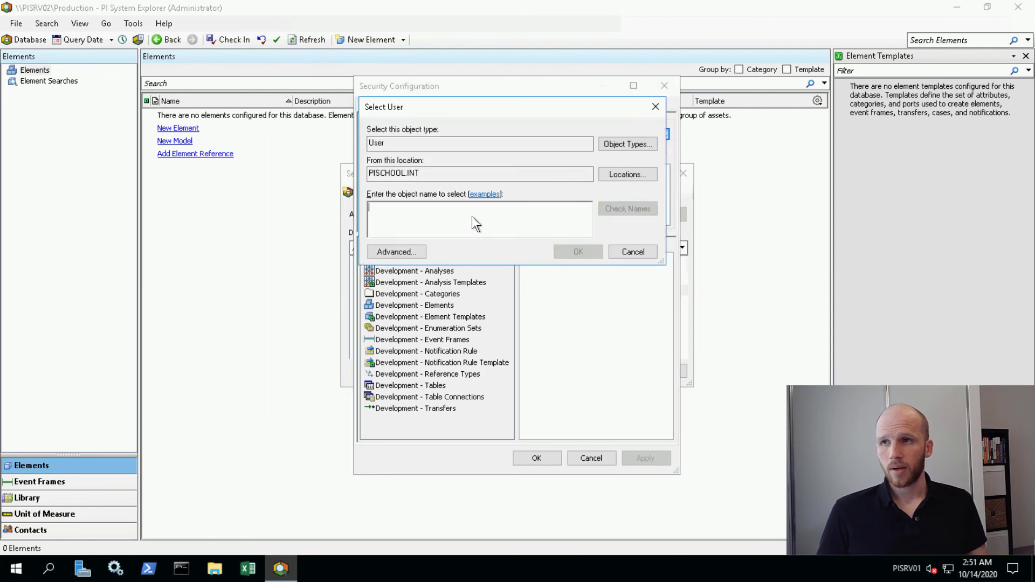
pyautogui.write('stude')
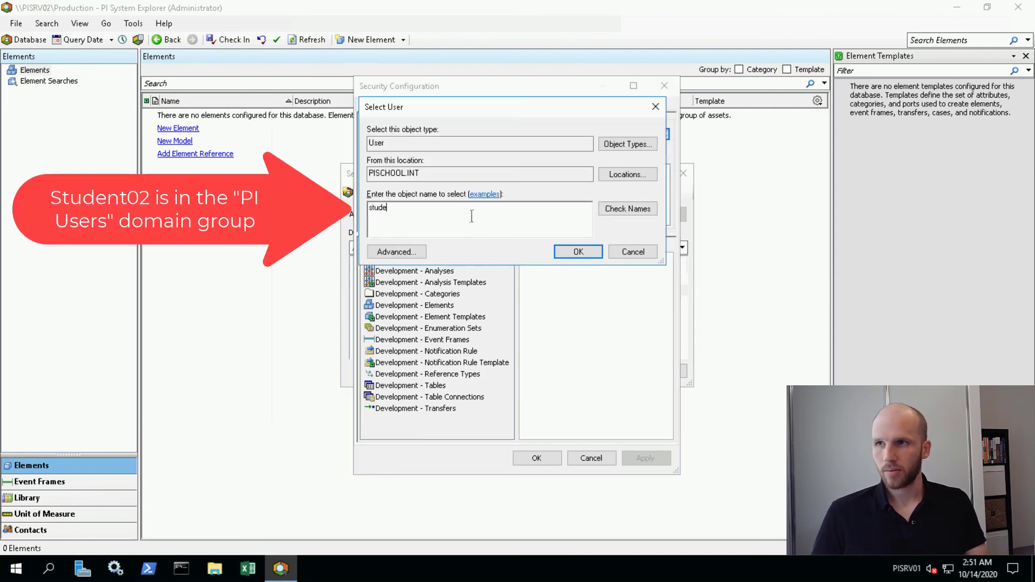
pyautogui.write('nt02')
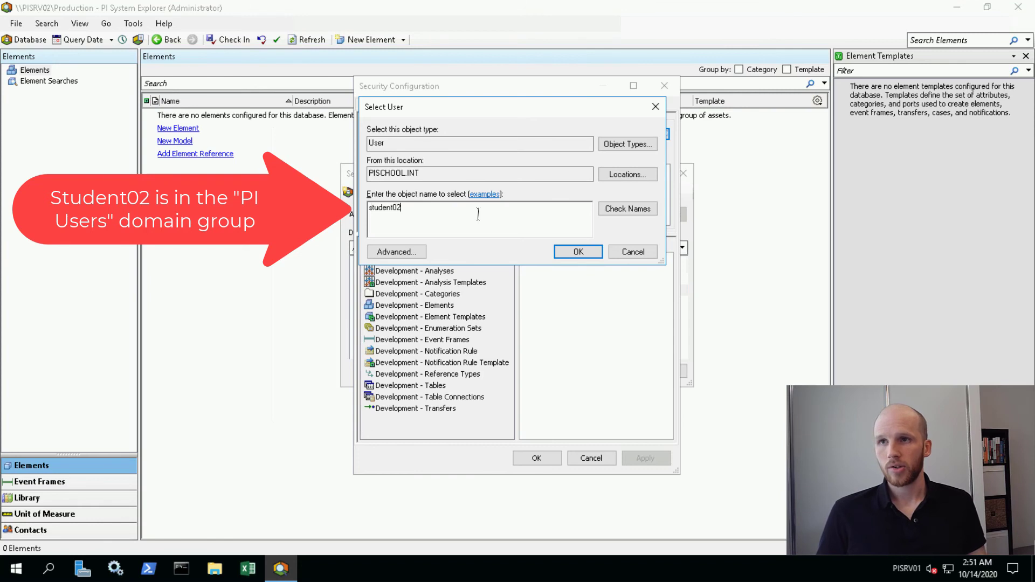
pyautogui.click(644, 211)
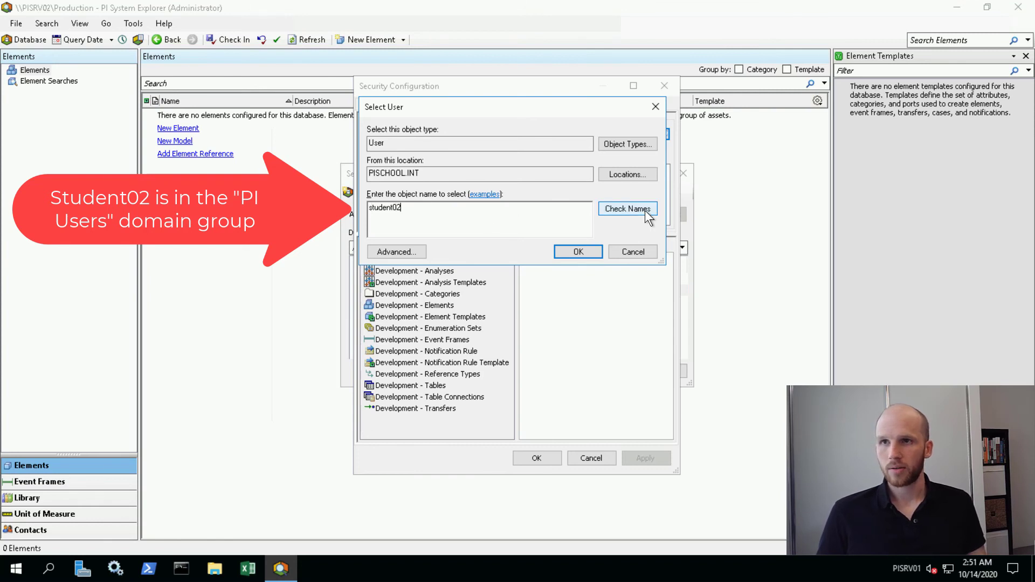
pyautogui.click(575, 256)
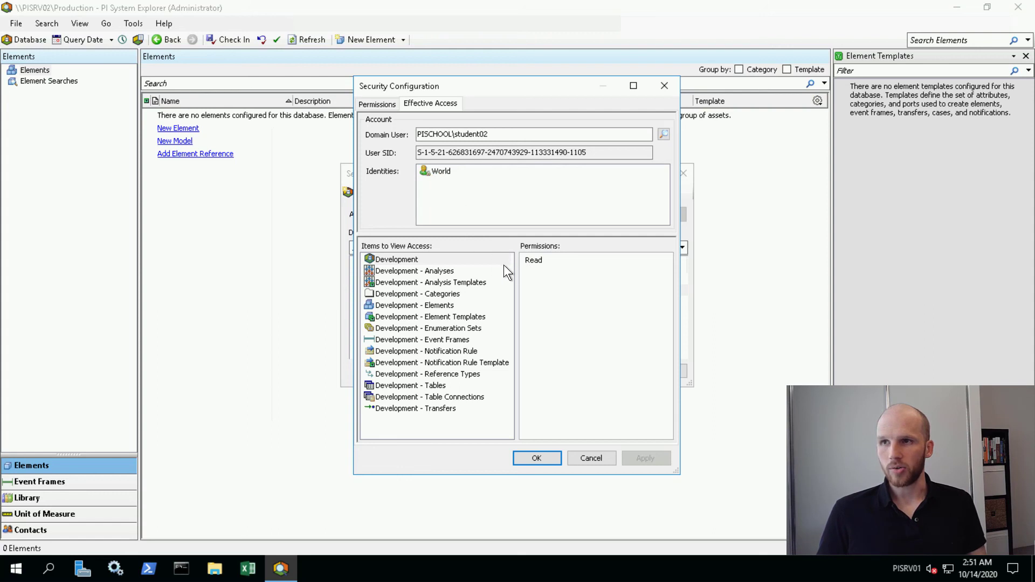
# Step: Review that account's World-only Read access across Development's Analyses, Templates and Categories
pyautogui.click(429, 273)
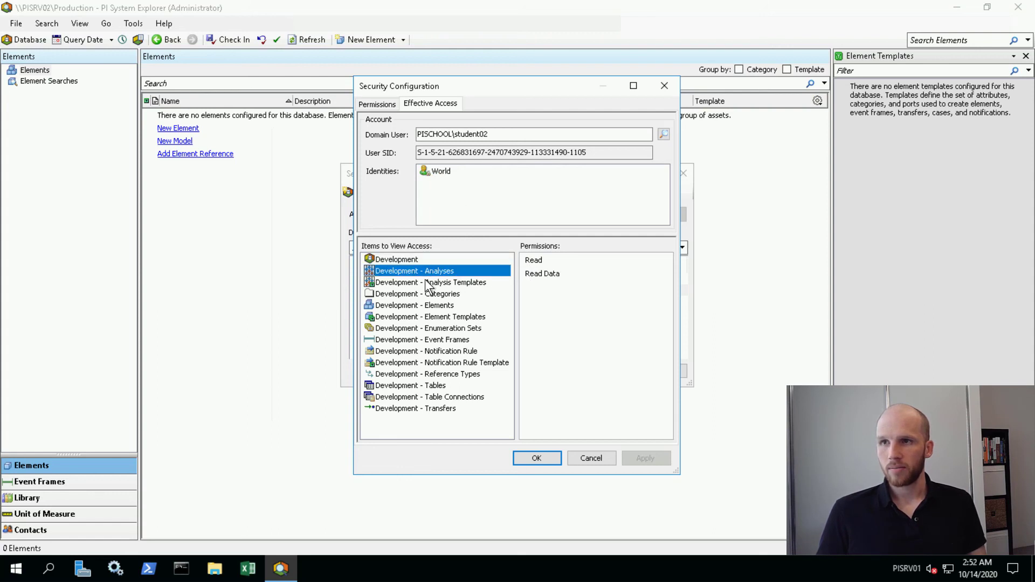
pyautogui.click(425, 281)
pyautogui.click(415, 294)
pyautogui.click(412, 317)
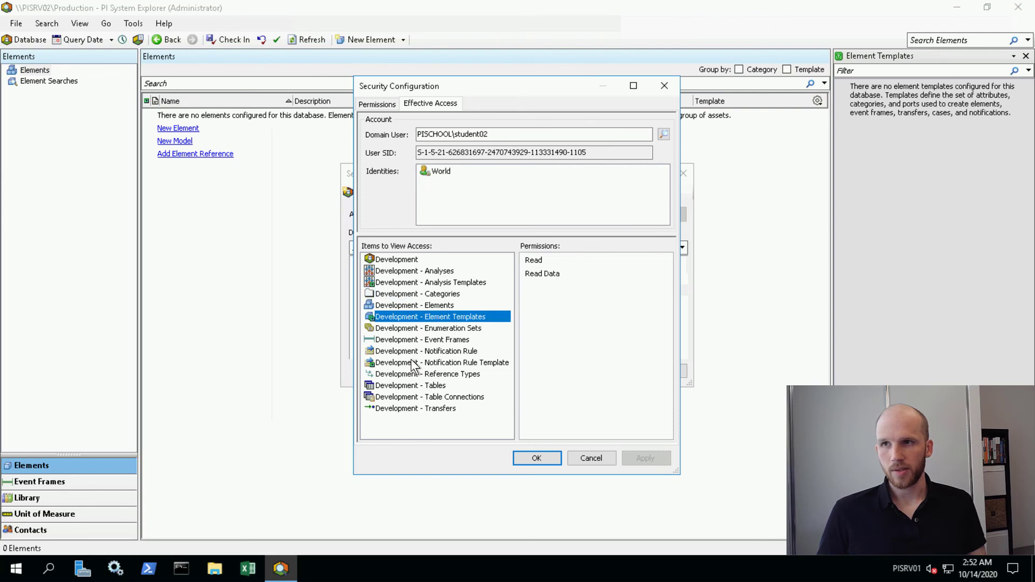
pyautogui.click(414, 362)
pyautogui.click(402, 261)
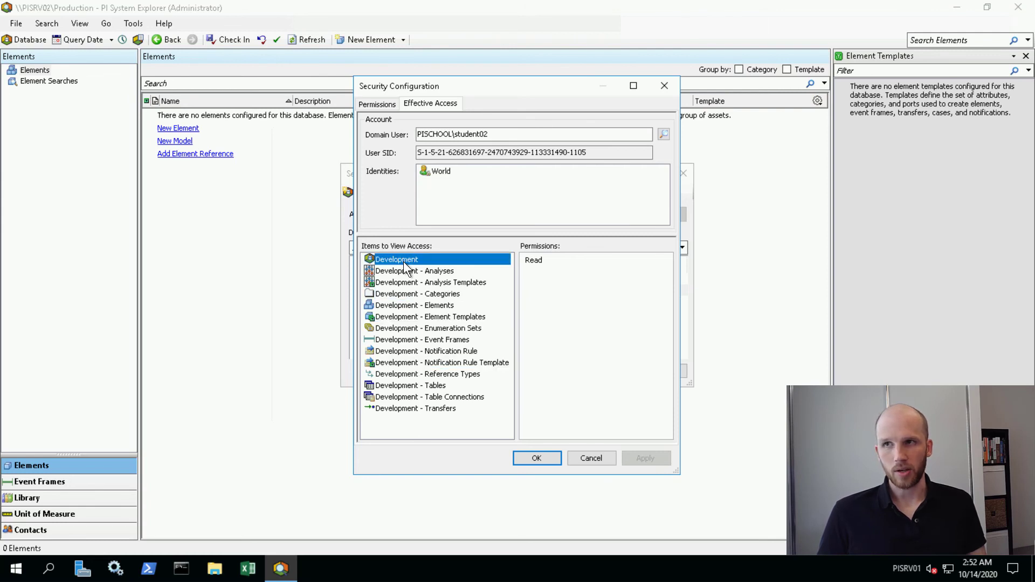
pyautogui.click(664, 134)
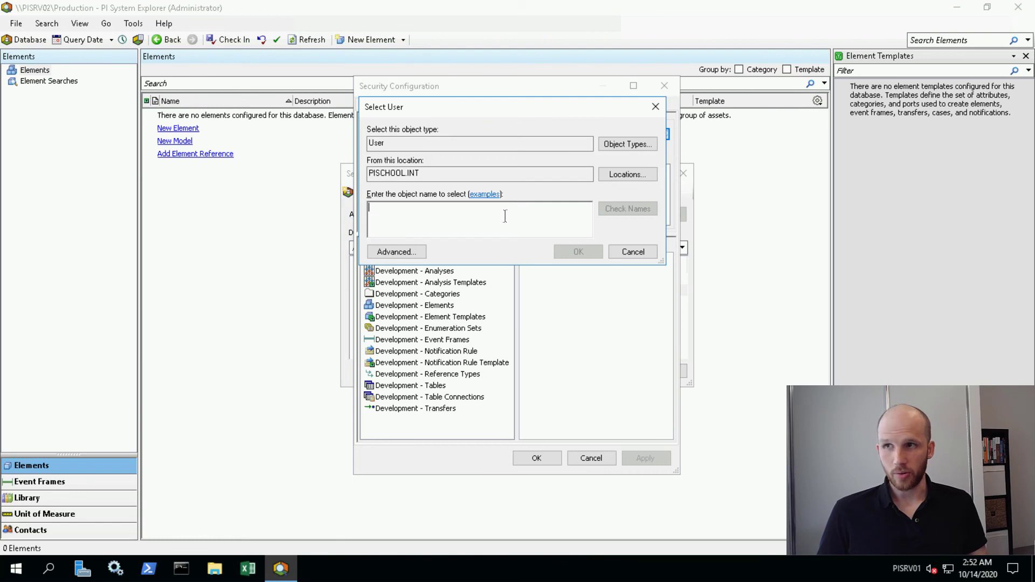
# Step: Confirm the second student account maps to Power Users with Read, Write, Delete and Admin on Development
pyautogui.write('student03')
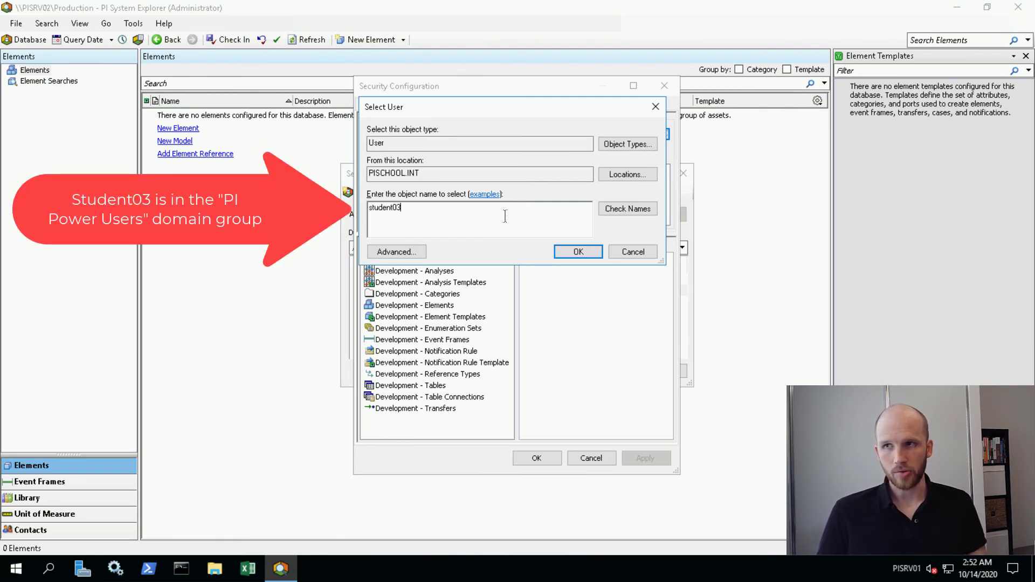
pyautogui.click(616, 209)
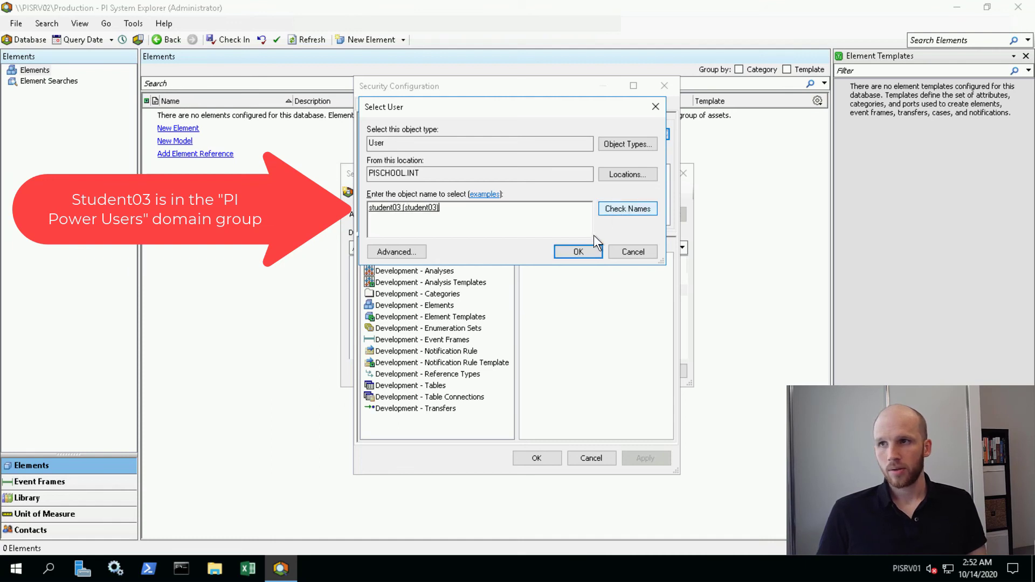
pyautogui.click(578, 252)
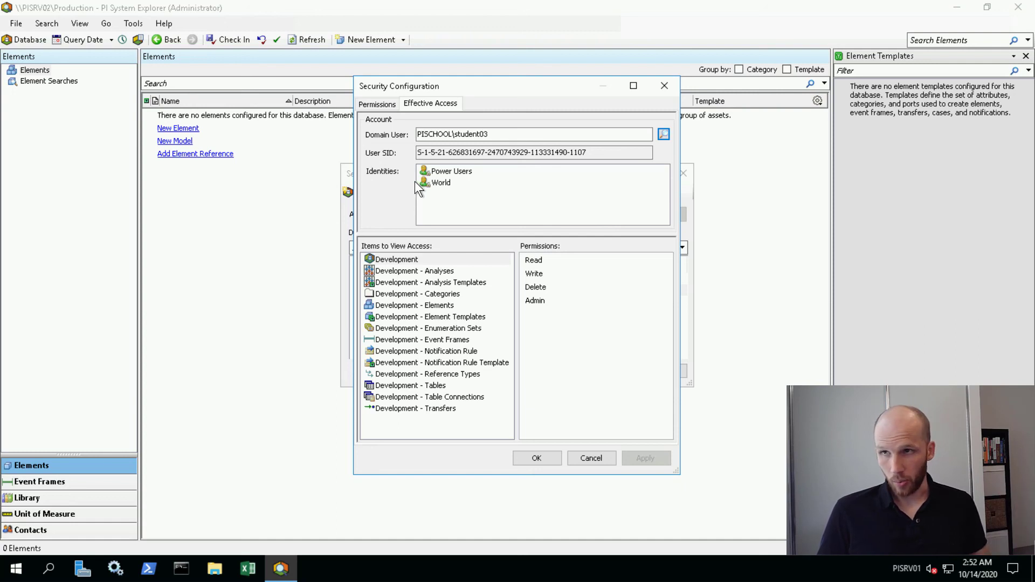
pyautogui.click(418, 261)
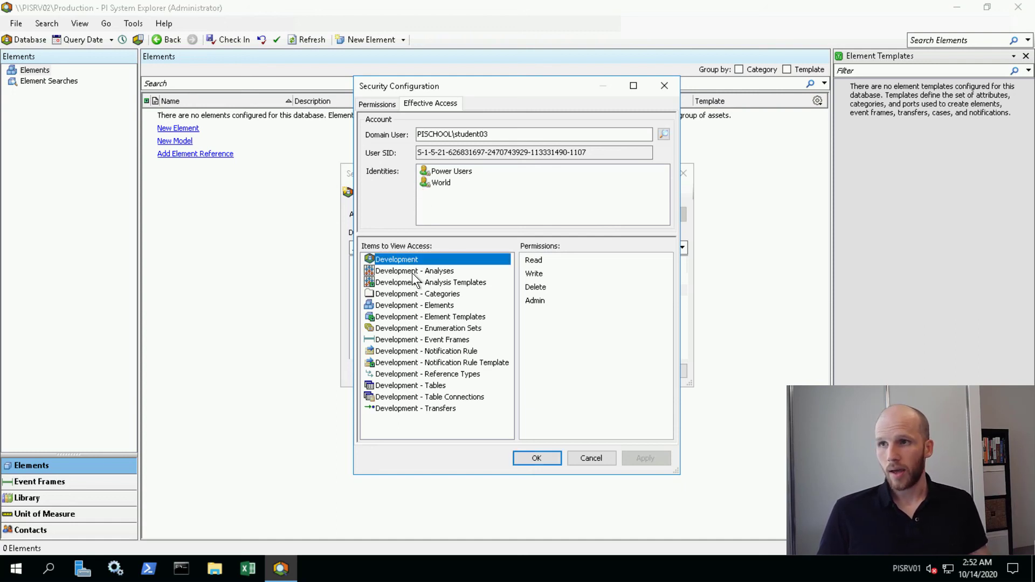
pyautogui.press('Down')
pyautogui.press('Down')
pyautogui.press('Down')
pyautogui.press('Down')
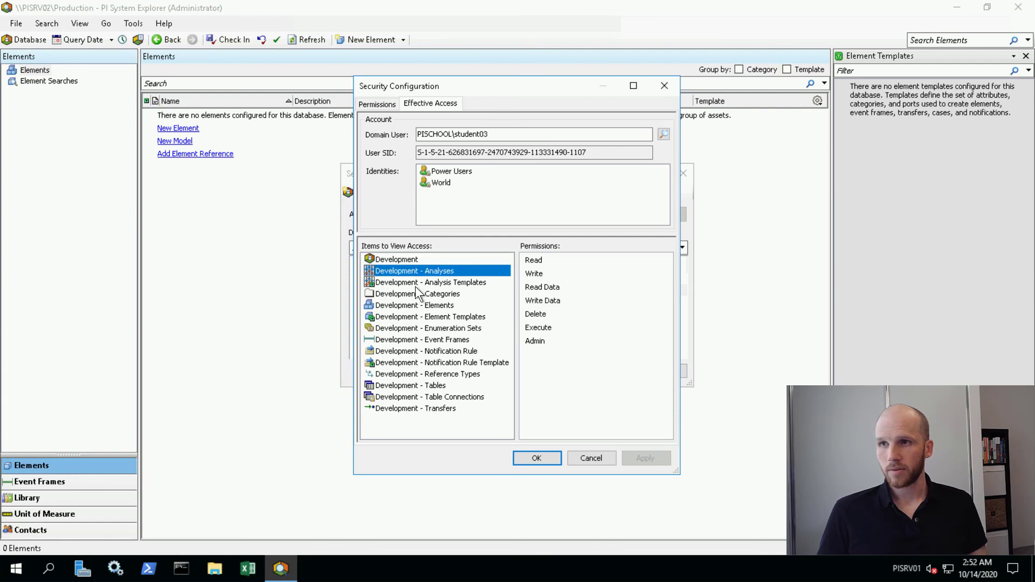
pyautogui.press('Down')
pyautogui.press('Down')
pyautogui.press('Down')
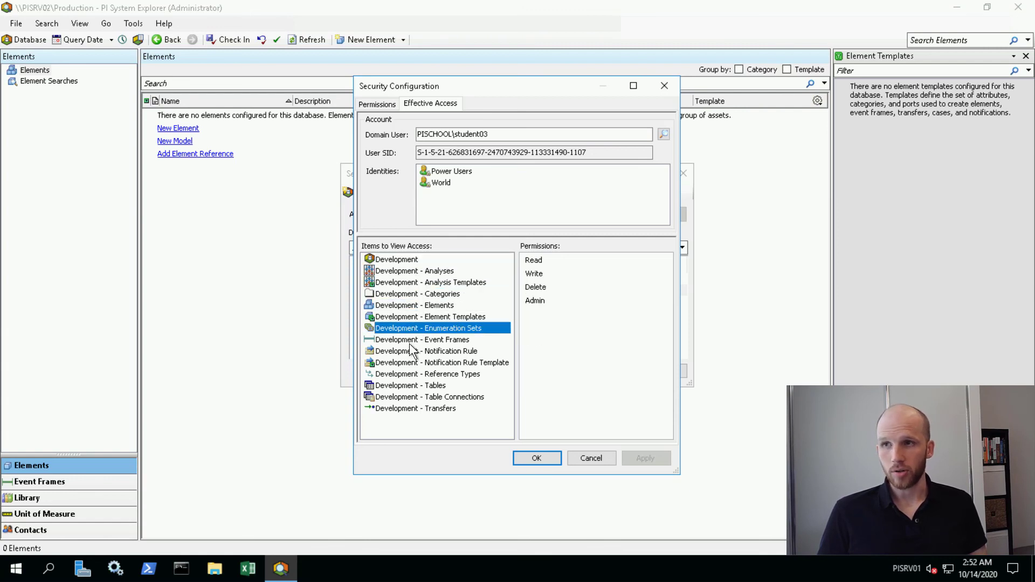
pyautogui.click(413, 258)
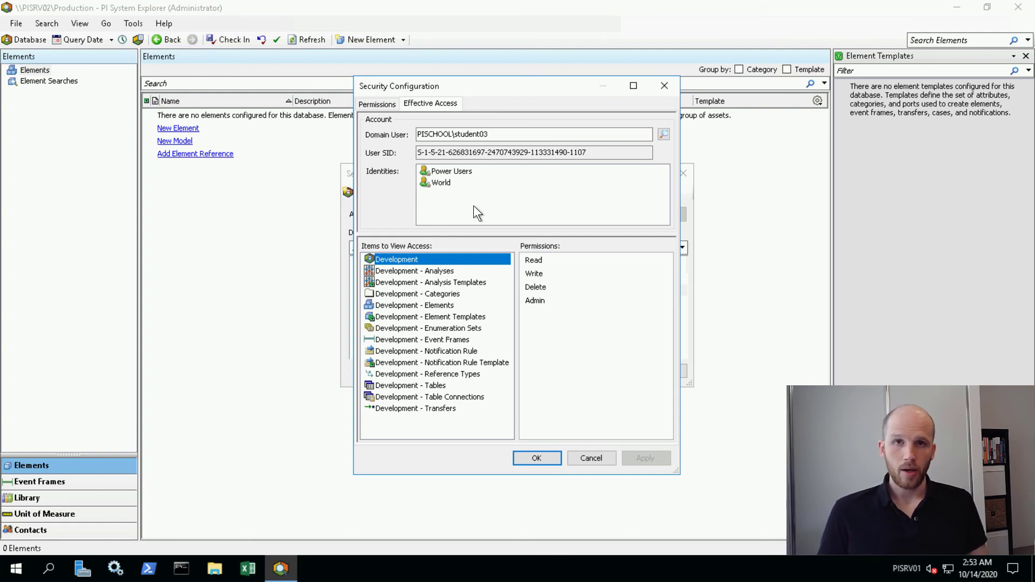
# Step: Close Security Configuration and open the empty Development database on PISRV02
pyautogui.click(535, 458)
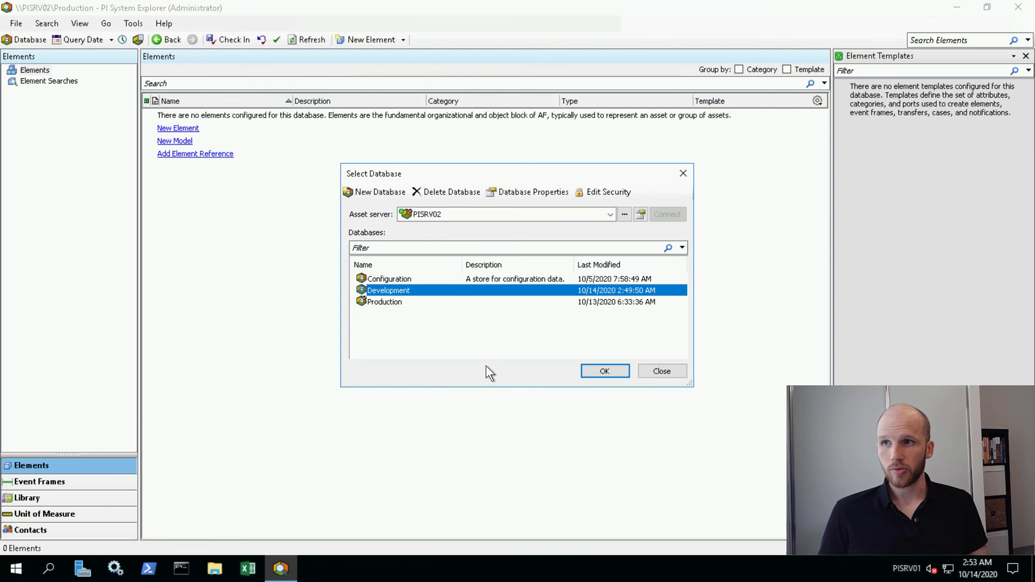
pyautogui.click(397, 303)
pyautogui.click(394, 292)
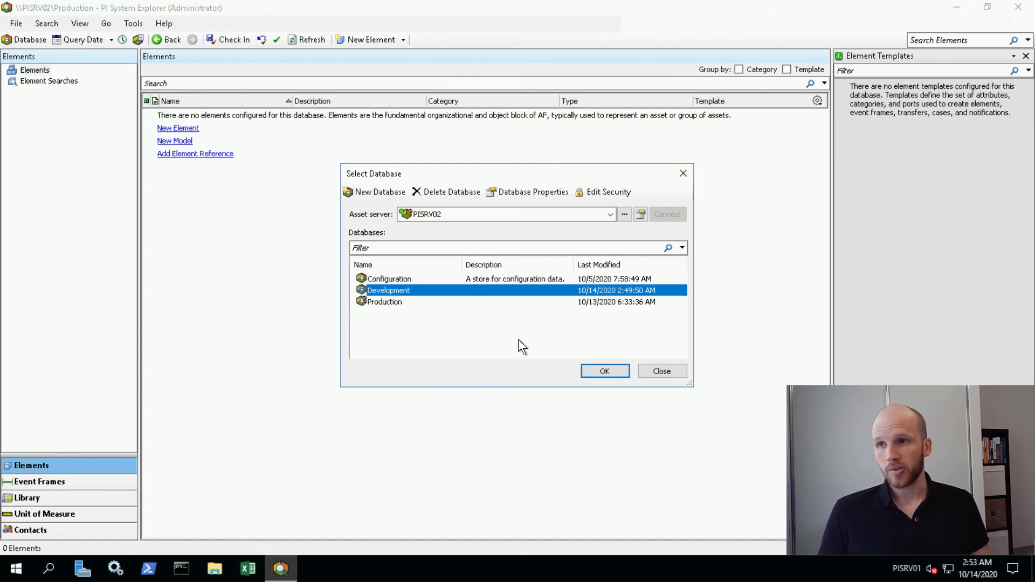
pyautogui.click(588, 373)
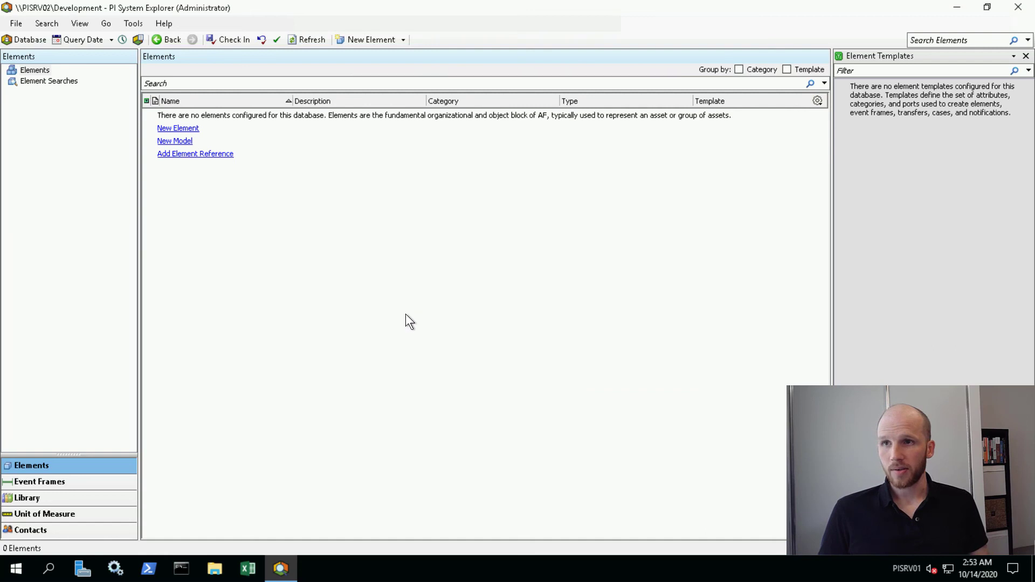